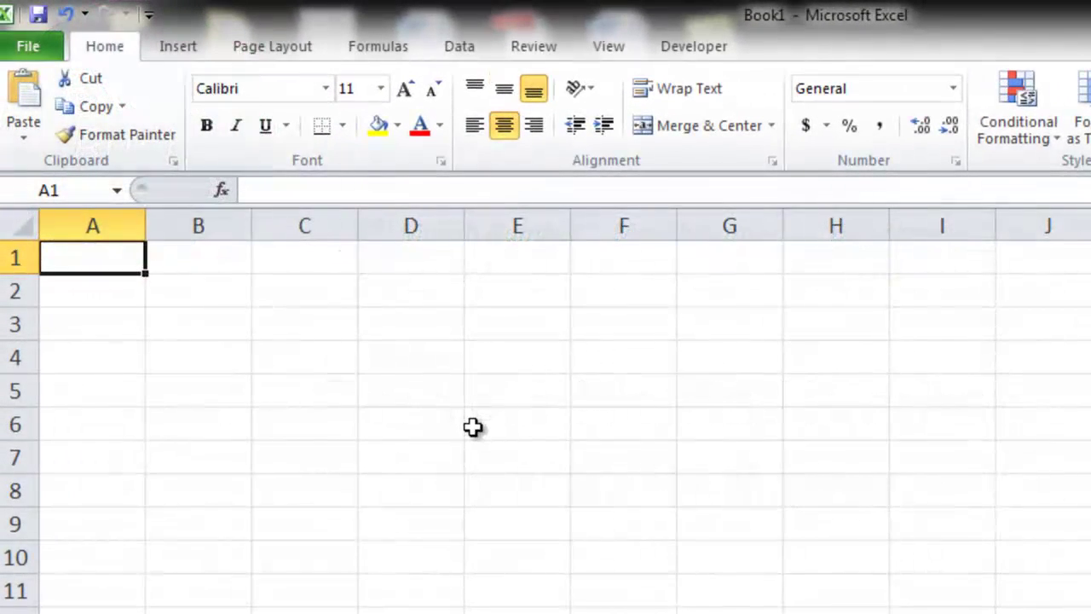
Step: Enter the month number 3 in cell A1 and its name March in cell B1
type("3")
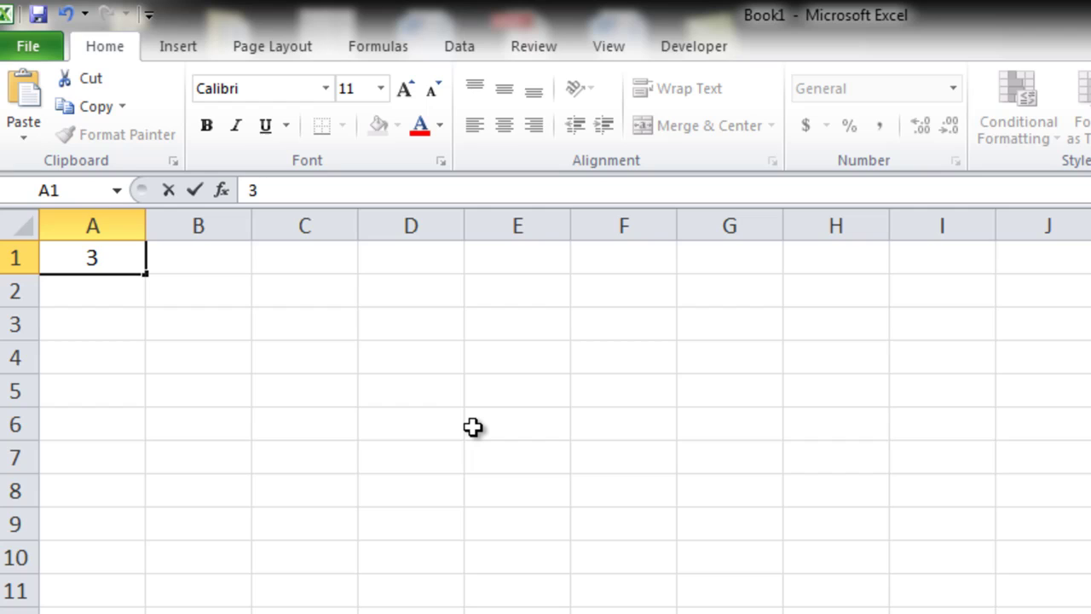
key("Tab")
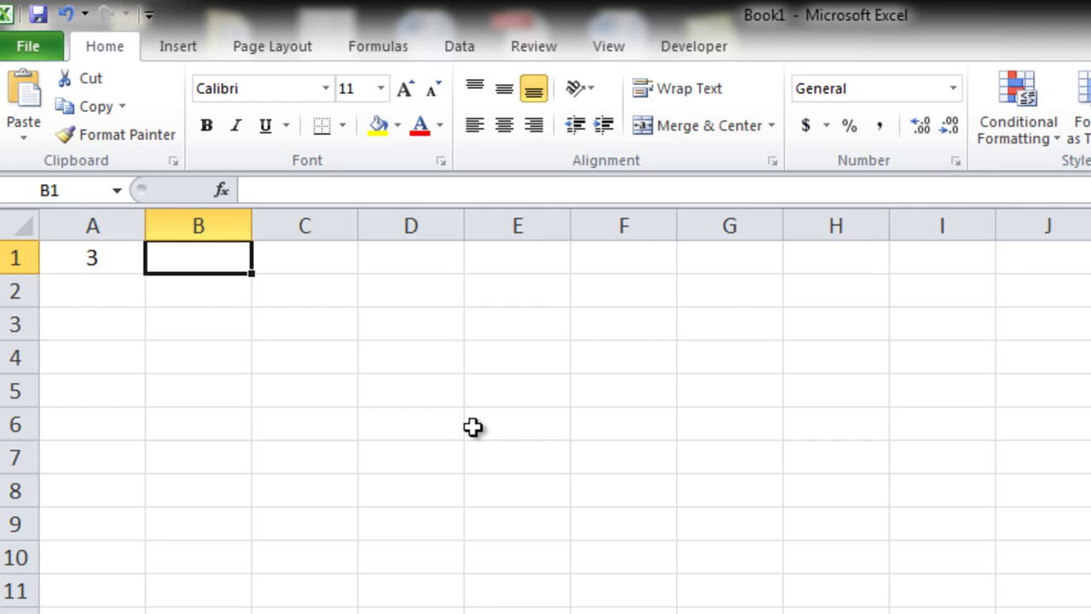
type("March")
key("shift+Tab")
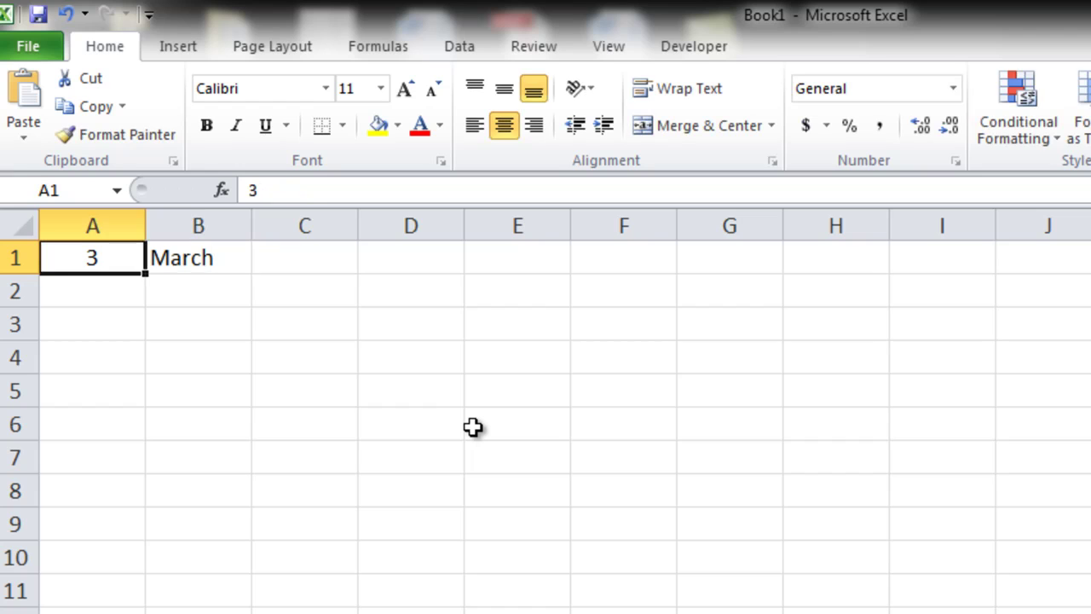
Step: Replace the number in A1 with 4 and the month name in B1 with April
type("4")
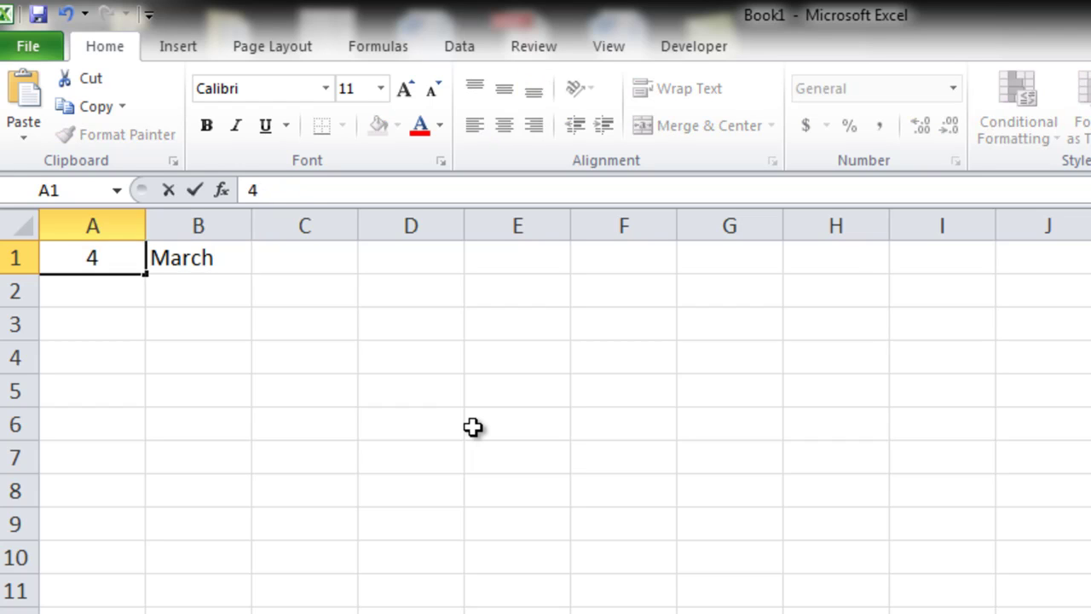
key("Tab")
type("April")
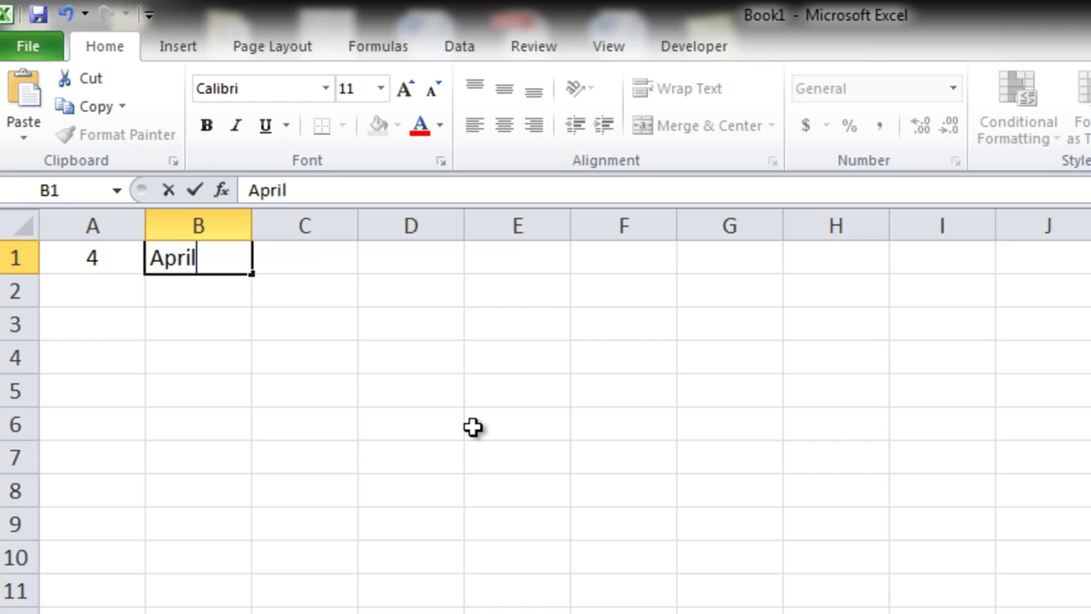
key("shift+Tab")
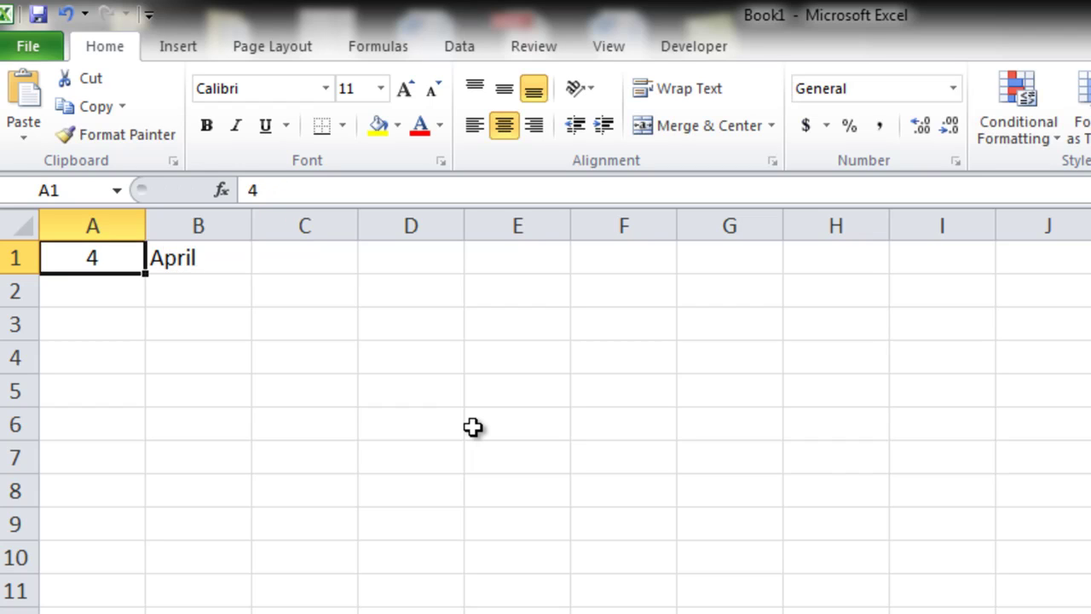
Step: Replace the number in A1 with 5 and the month name in B1 with May
type("5")
key("Tab")
type("May")
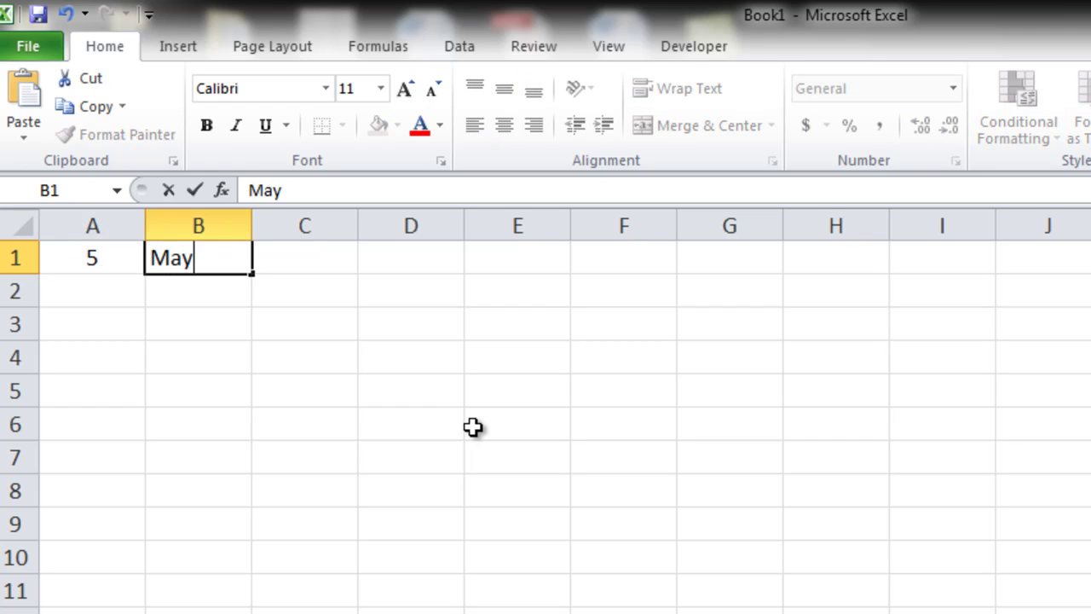
key("shift+Tab")
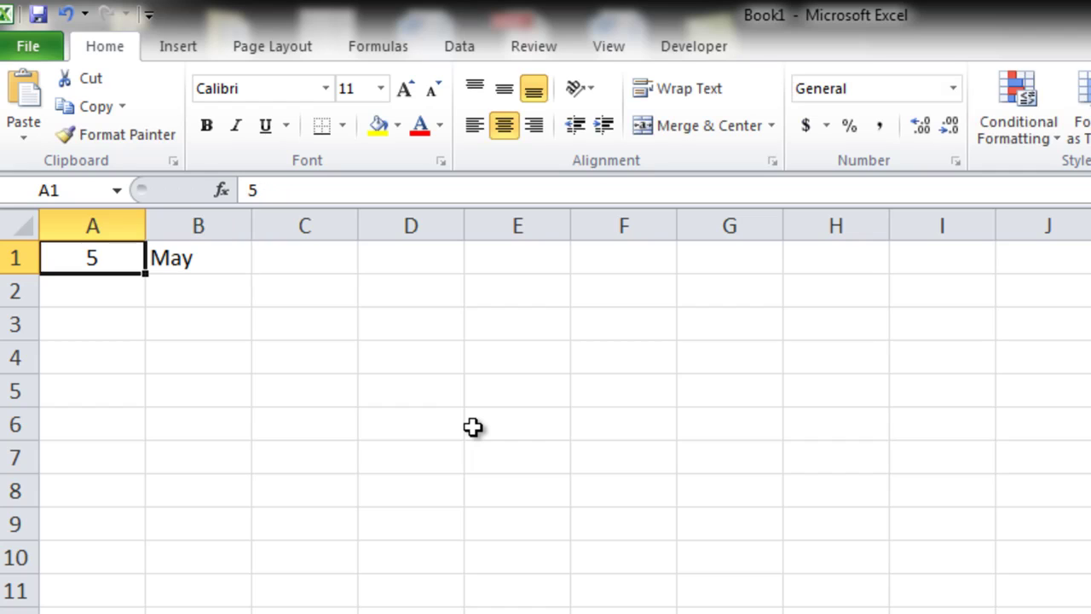
Step: Set cell A1 to 3 and clear the manually entered month name from B1
type("3")
key("Return")
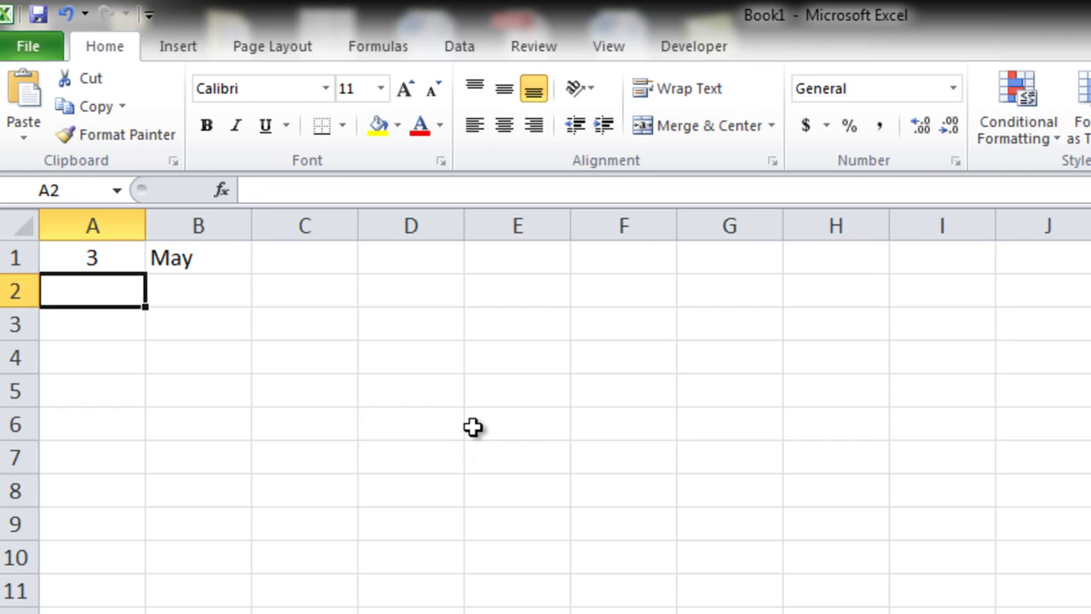
key("Up")
key("Right")
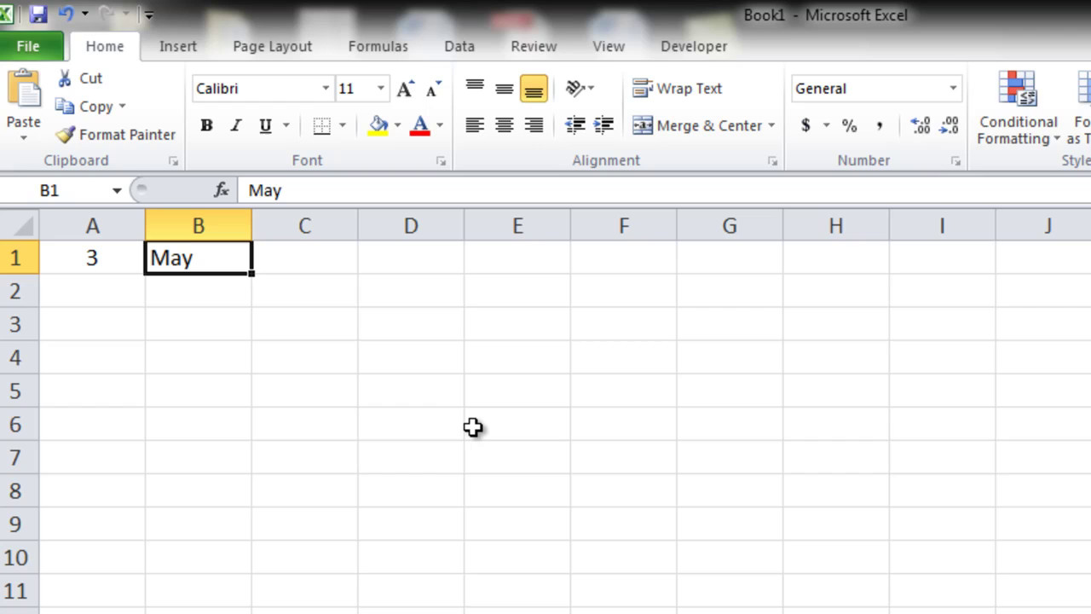
key("Delete")
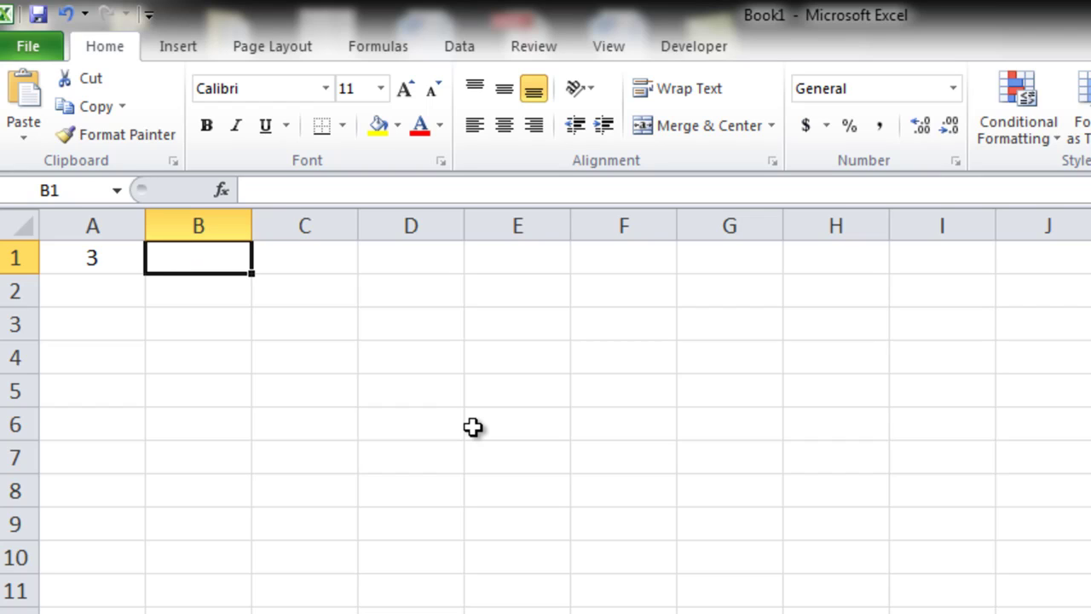
Step: Enter the formula =TEXT(DATE(2000,A1,10),"MMM") in B1 to convert the number in A1 to a short month name
type("=text")
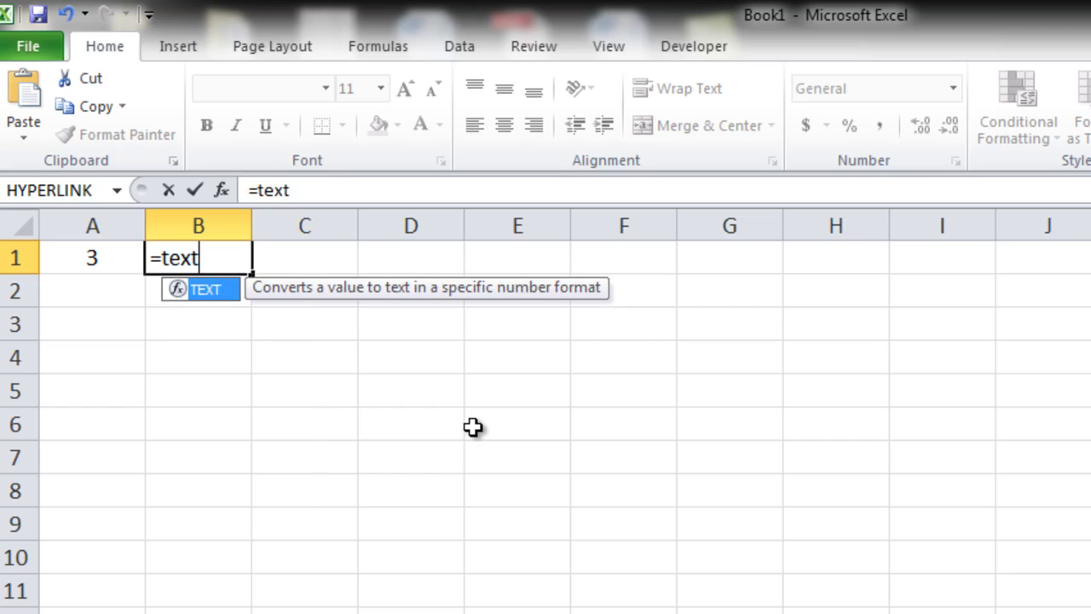
key("Tab")
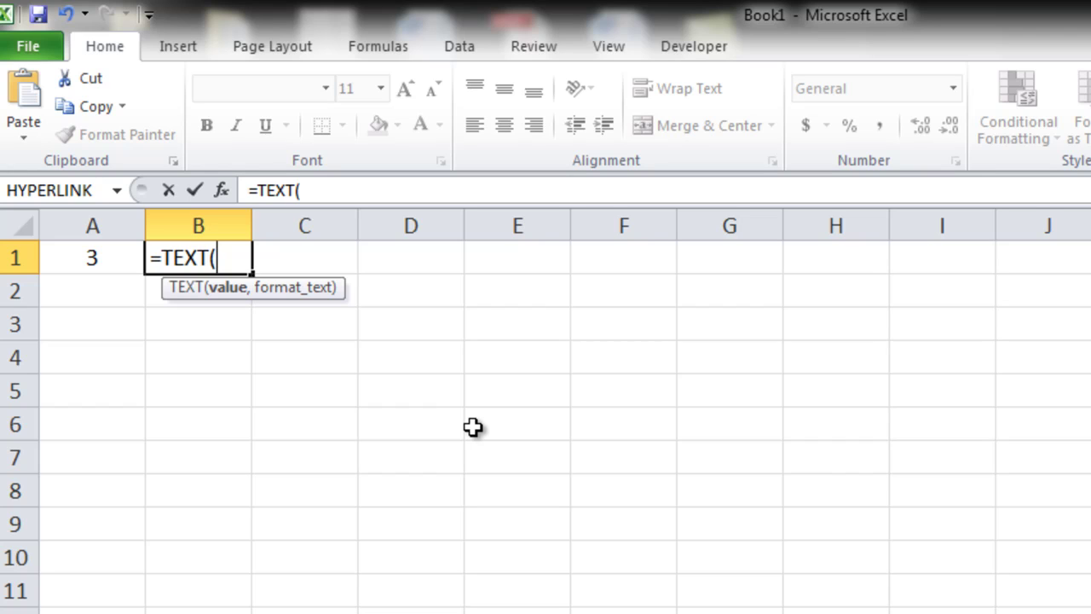
type("date")
key("Tab")
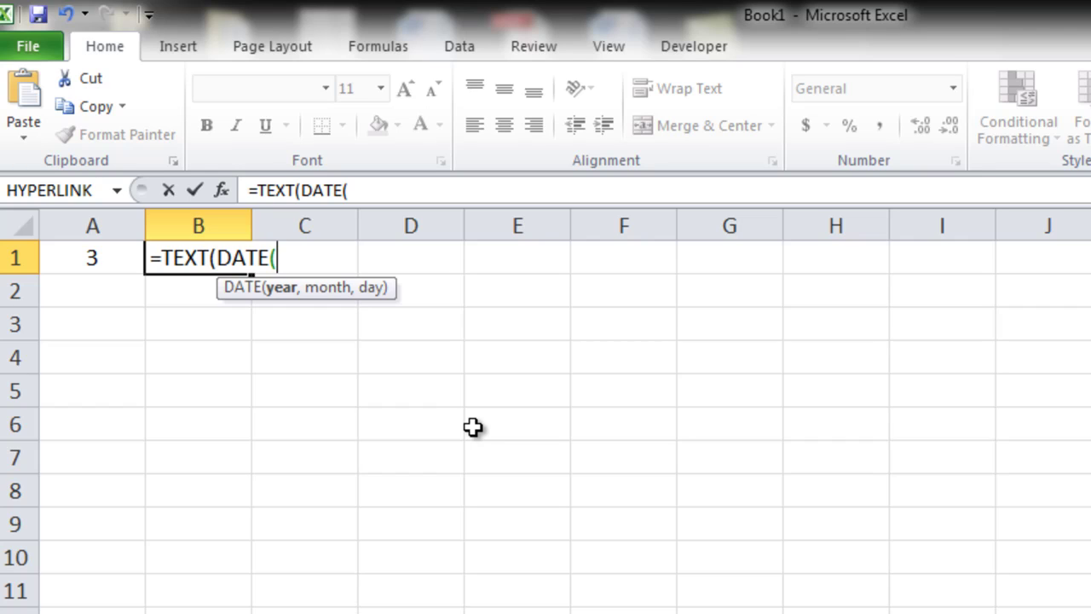
type("2000,")
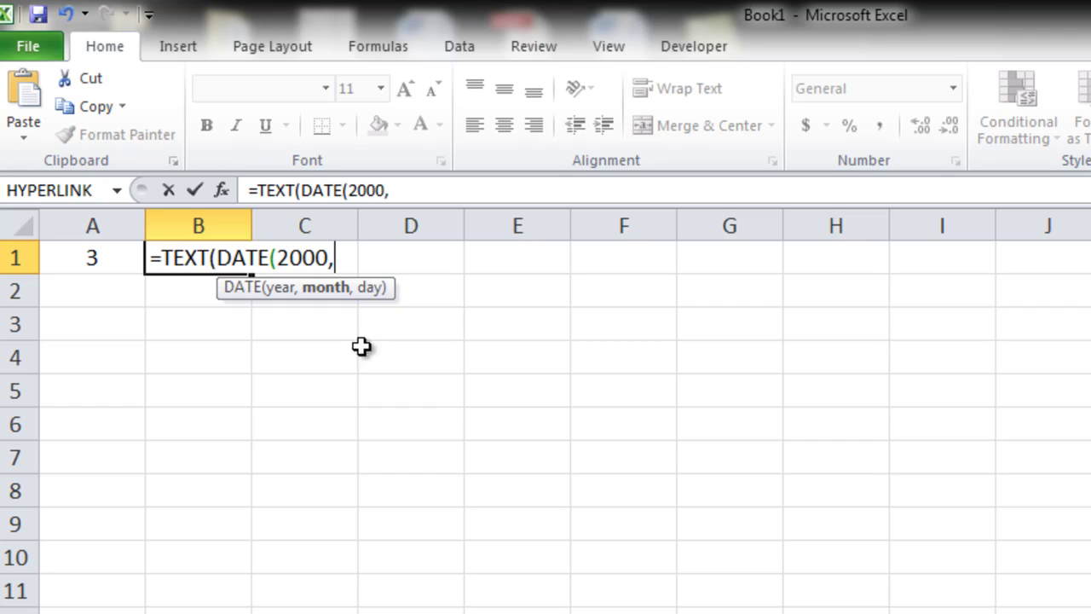
left_click(120, 257)
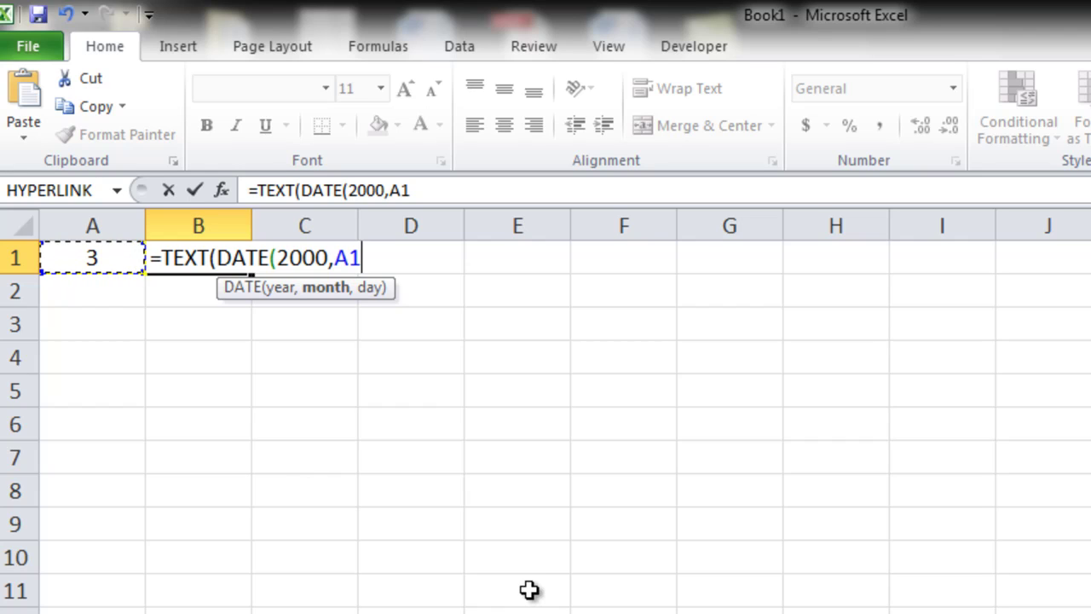
type(",")
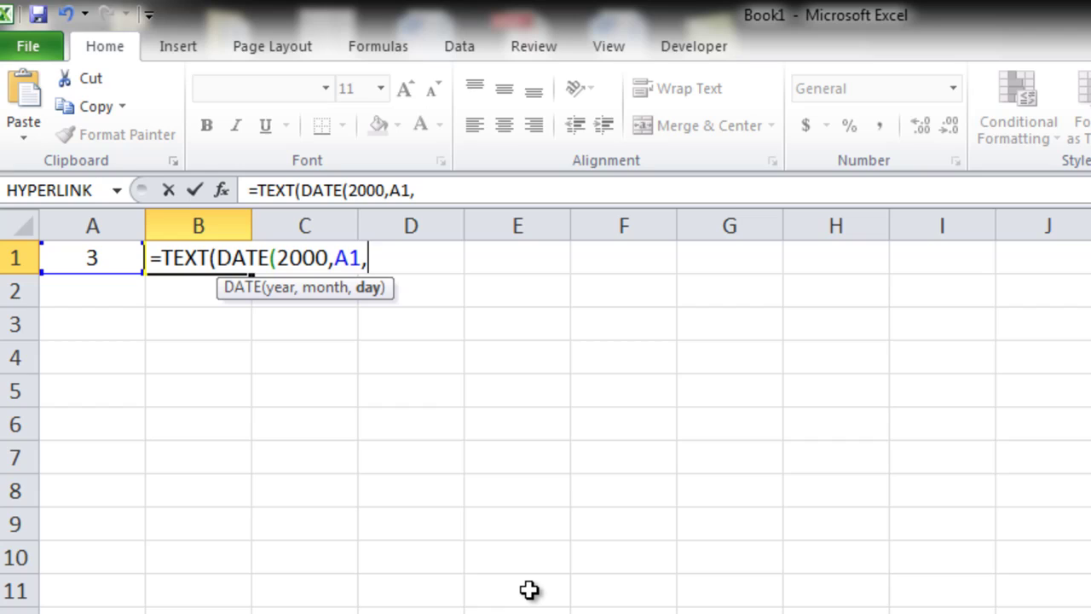
type("10)")
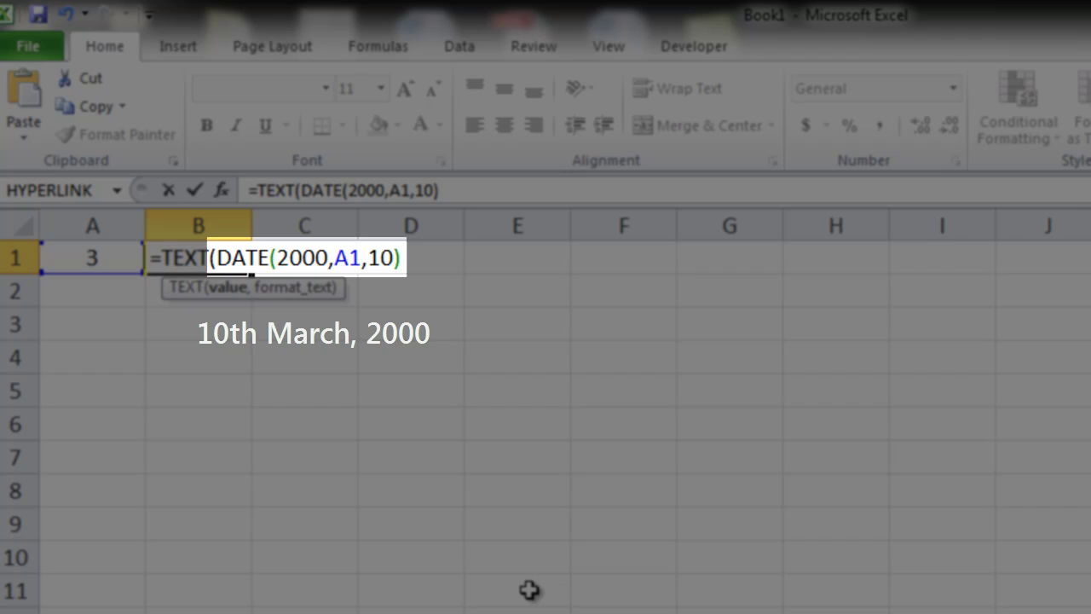
type(",")
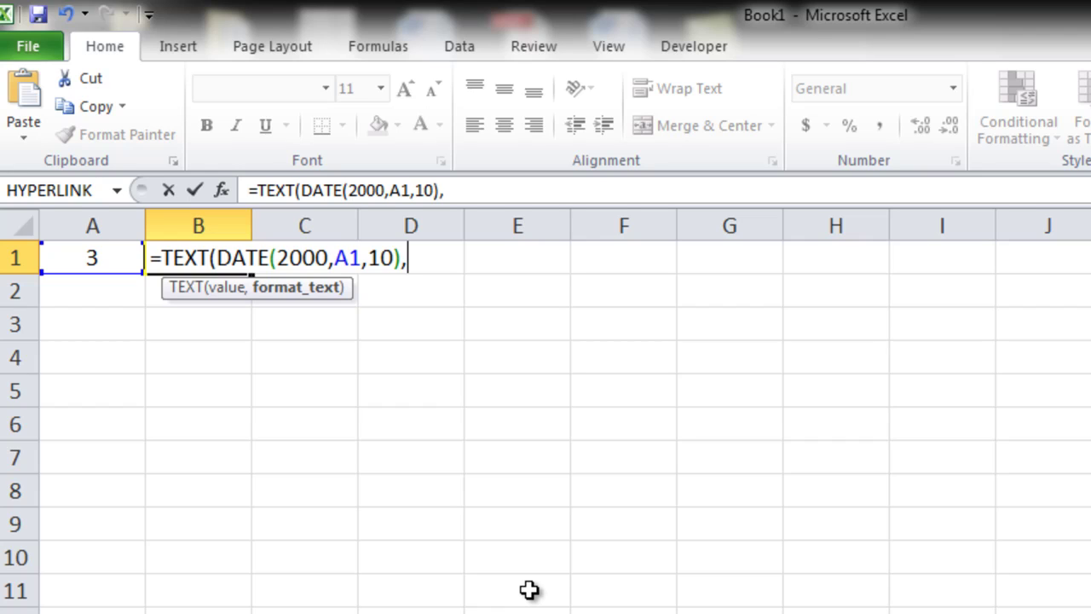
type("\"MM")
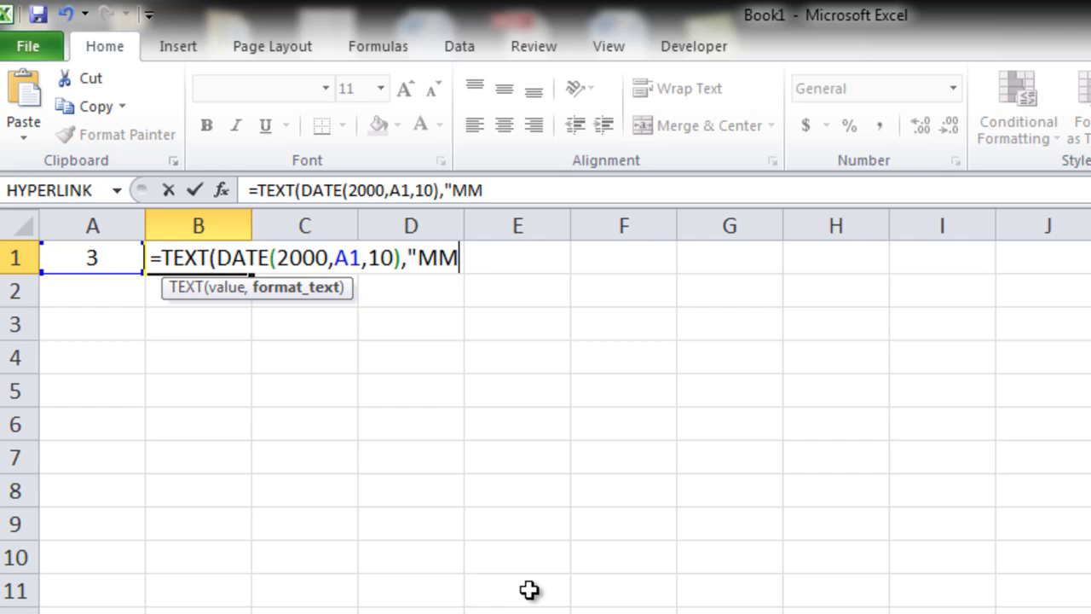
type("M\"")
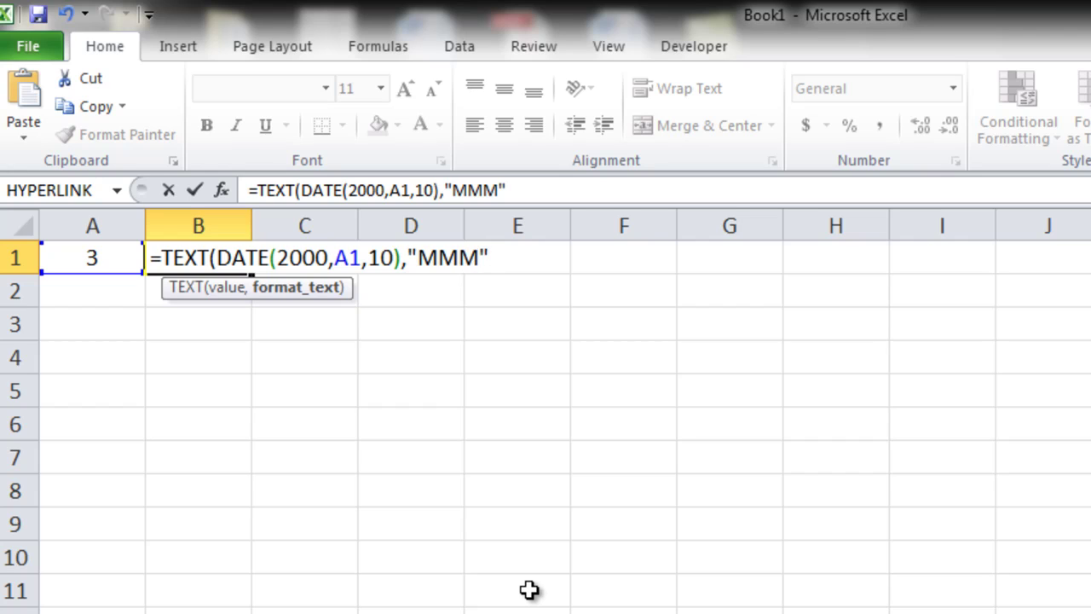
type(")")
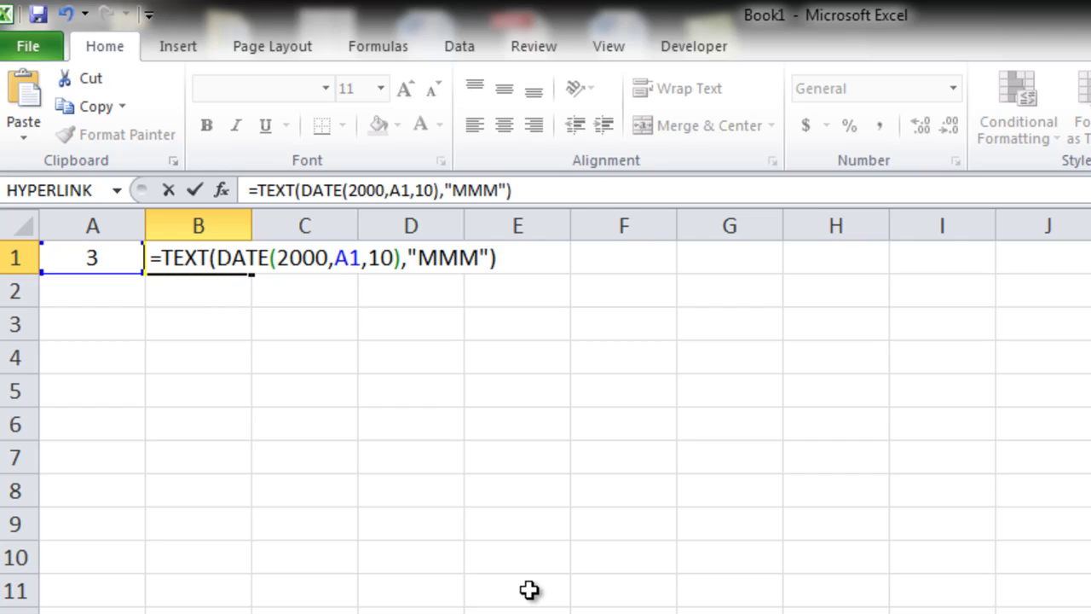
key("Return")
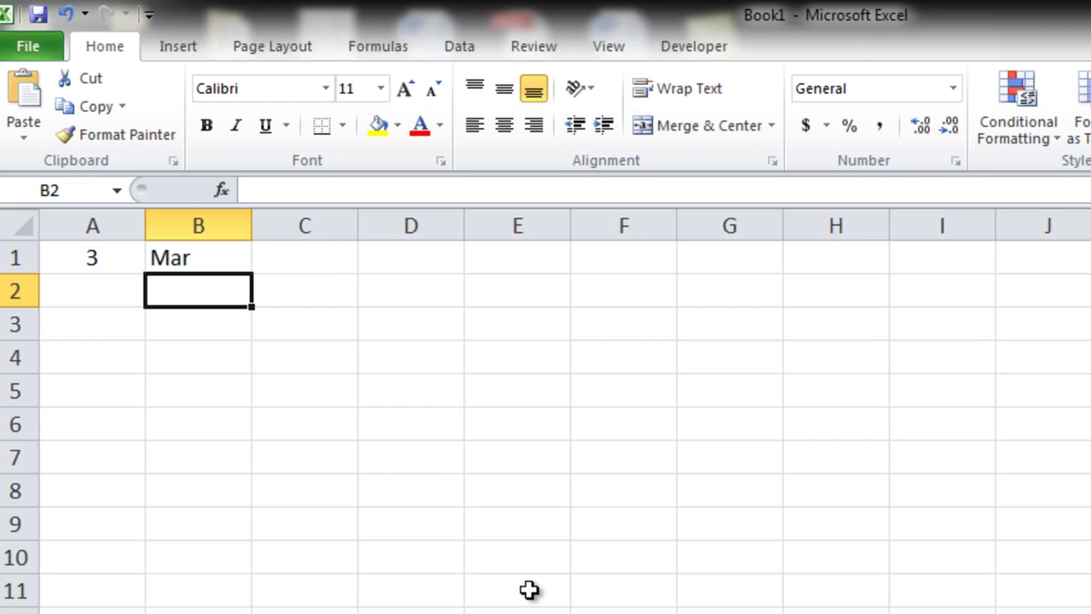
Step: Test the short month name formula by setting A1 to 4, 5 and 6 in turn, and back to 3
key("Up")
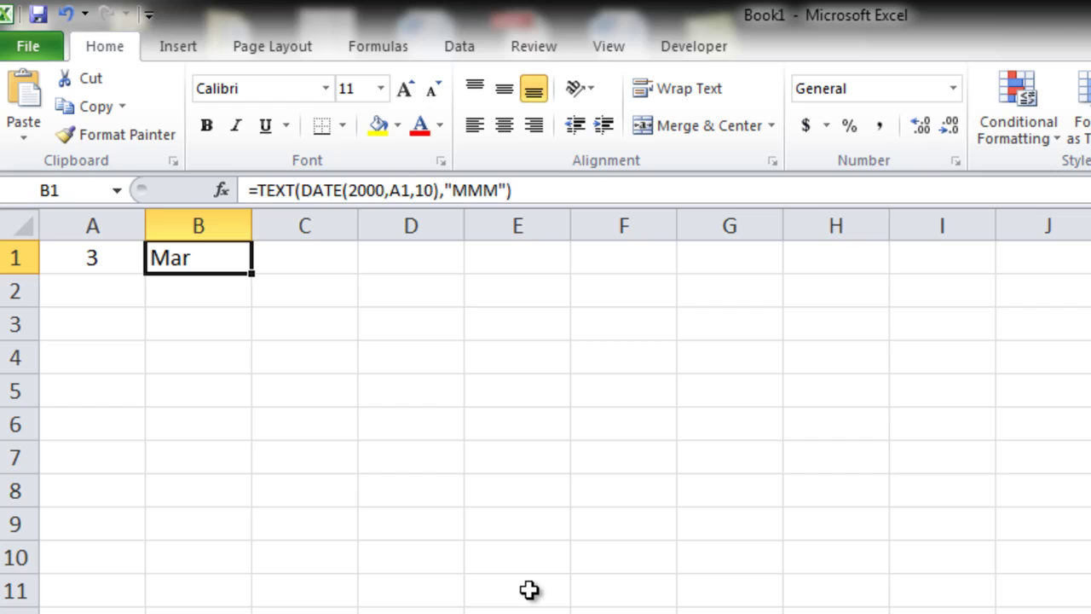
key("Left")
type("4")
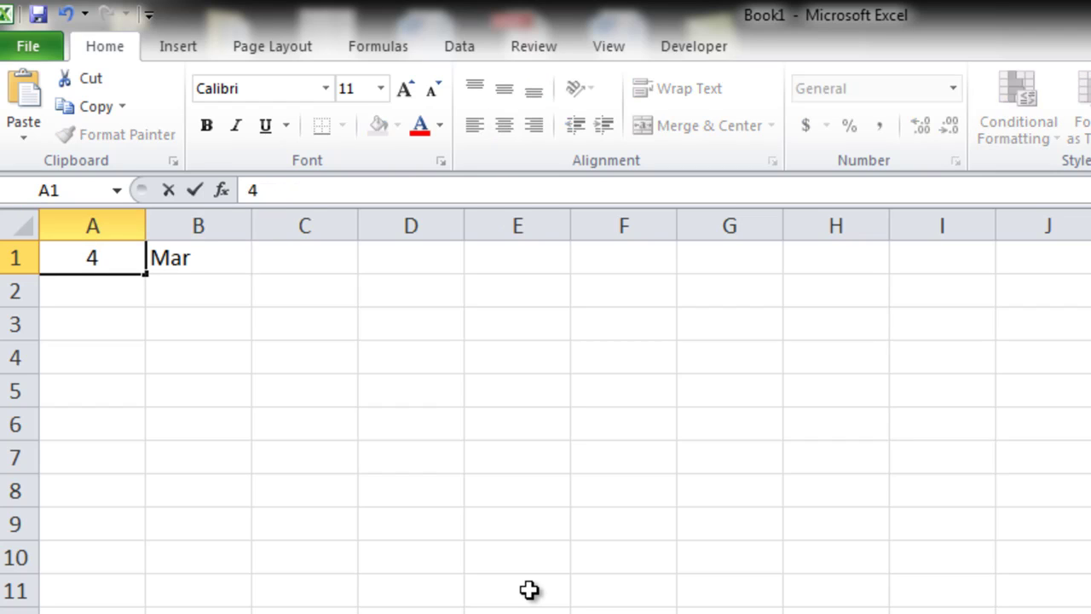
key("Tab")
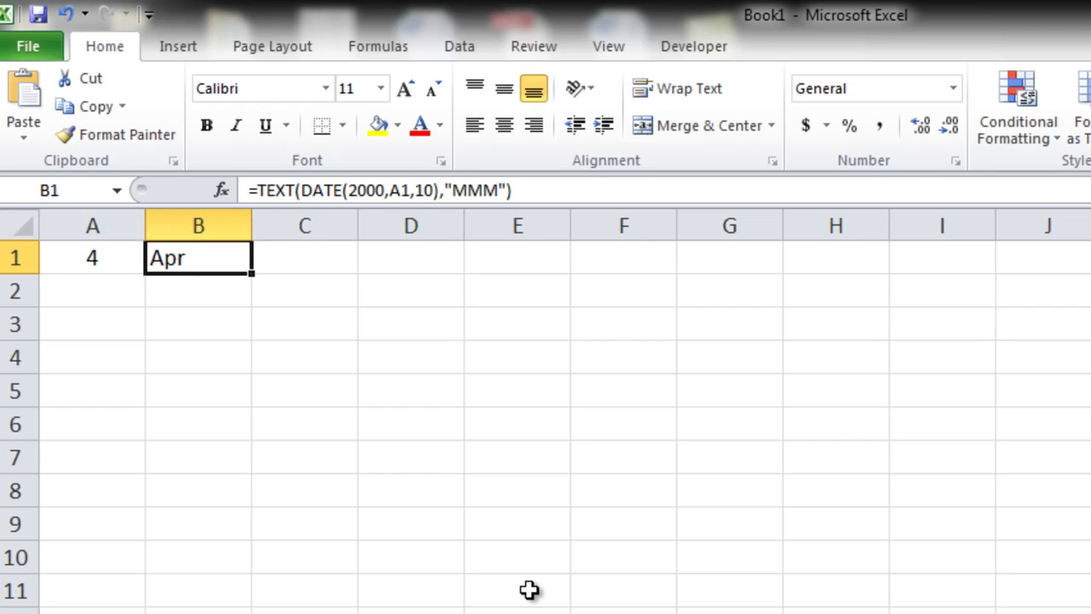
key("Left")
type("5")
key("Tab")
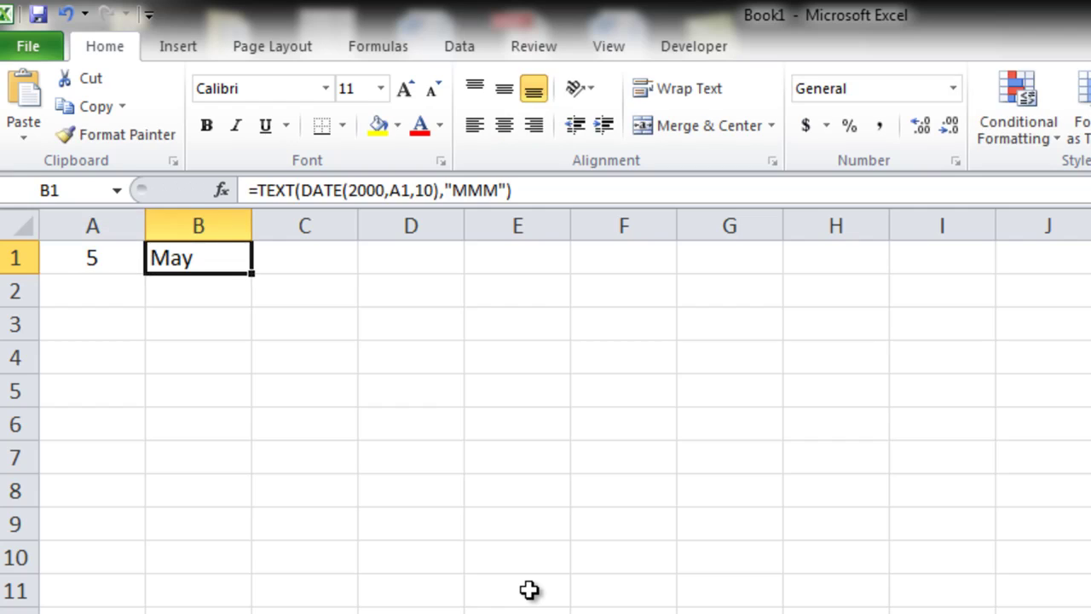
key("Left")
type("6")
key("Tab")
key("Left")
type("3")
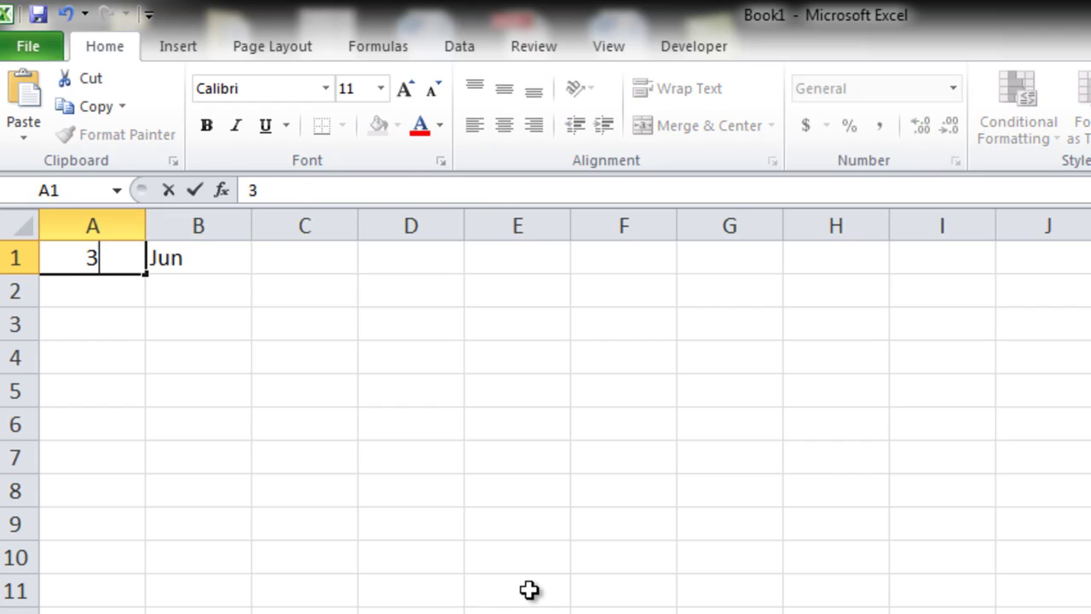
key("Tab")
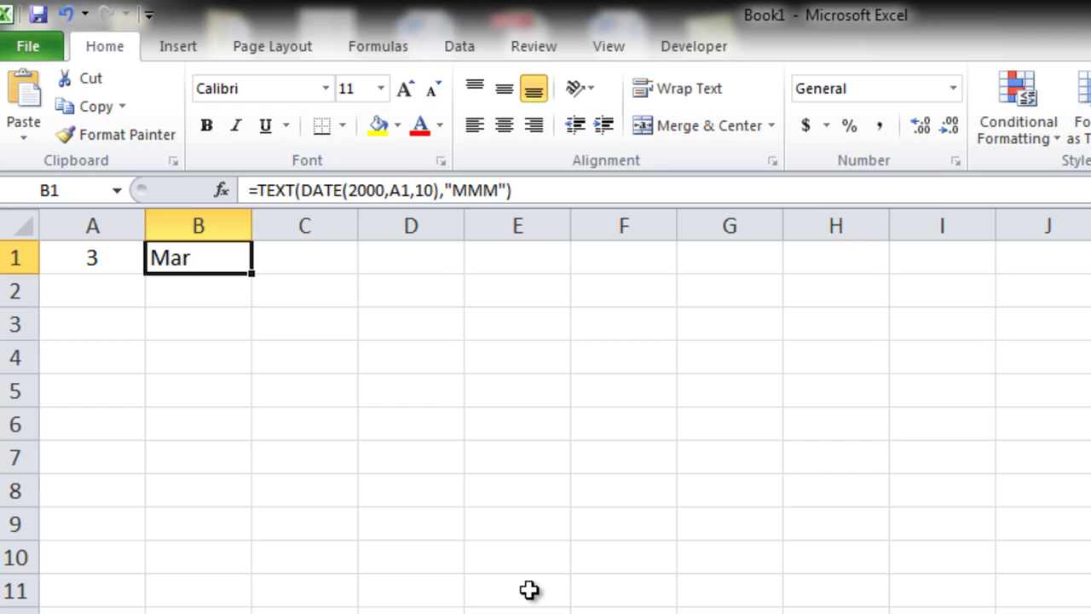
Step: Change the format text in the B1 formula to "MMMM" for full month names
key("F2")
key("Left")
key("Left")
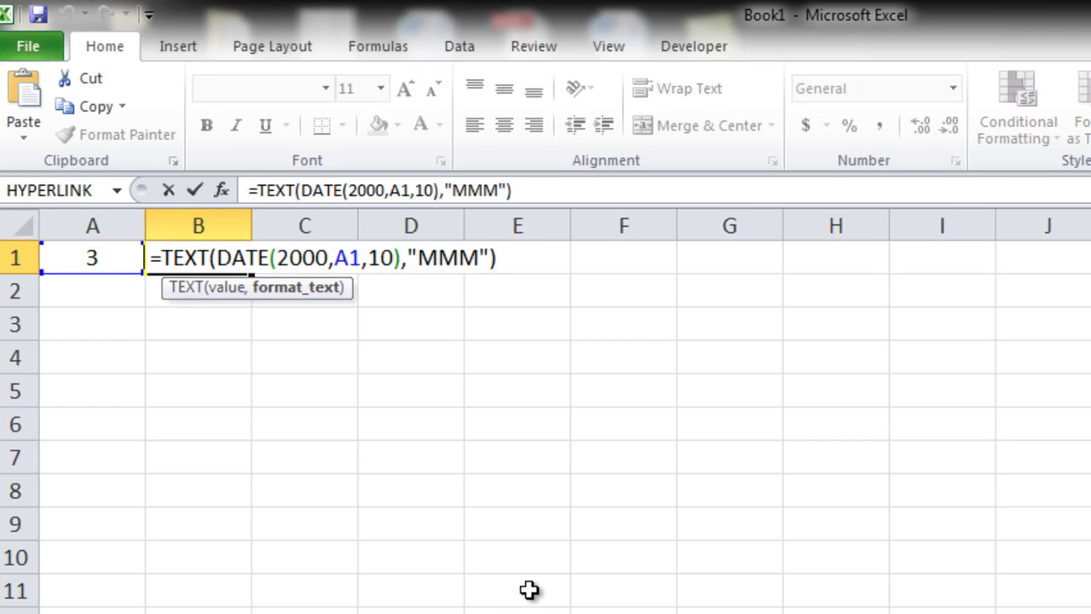
type("M")
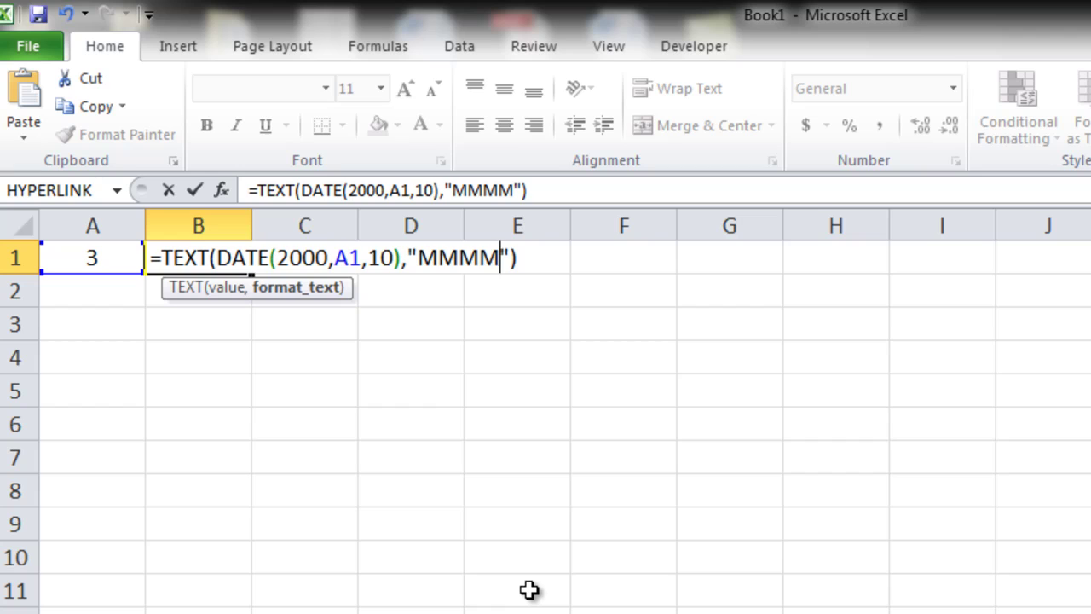
key("Return")
Step: Test the full month name formula by setting A1 to 4 and finally to 5
key("ctrl+Home")
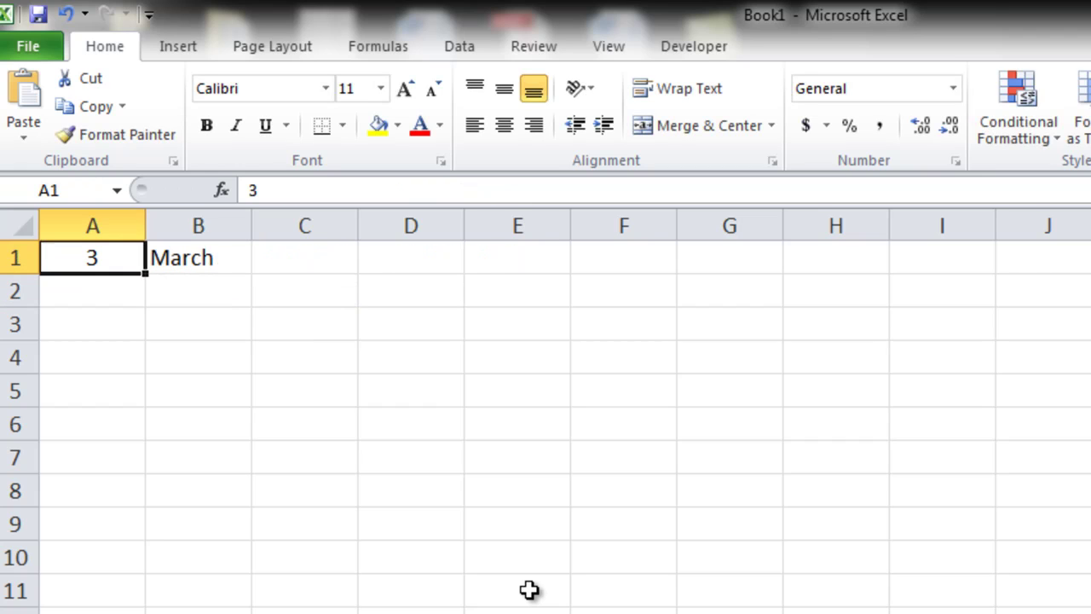
type("4")
key("Tab")
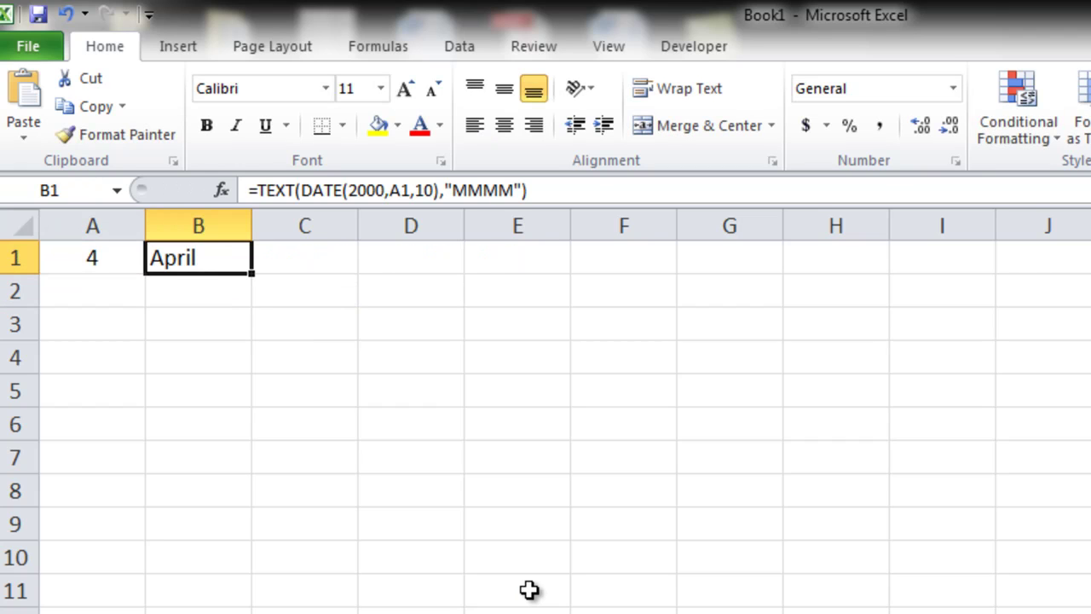
key("ctrl+Home")
type("5")
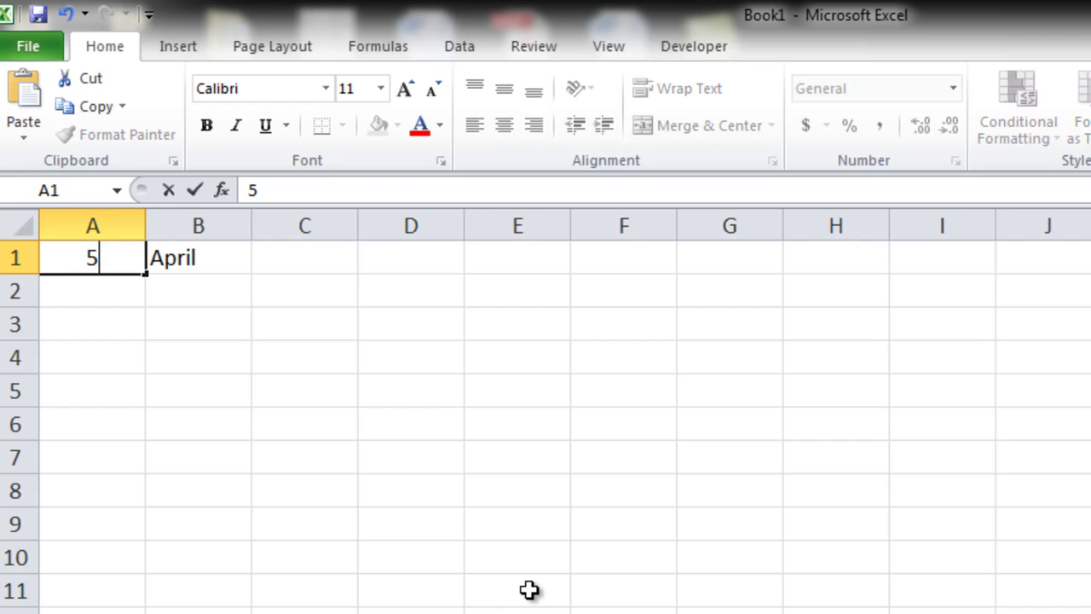
key("Tab")
key("ctrl+Home")
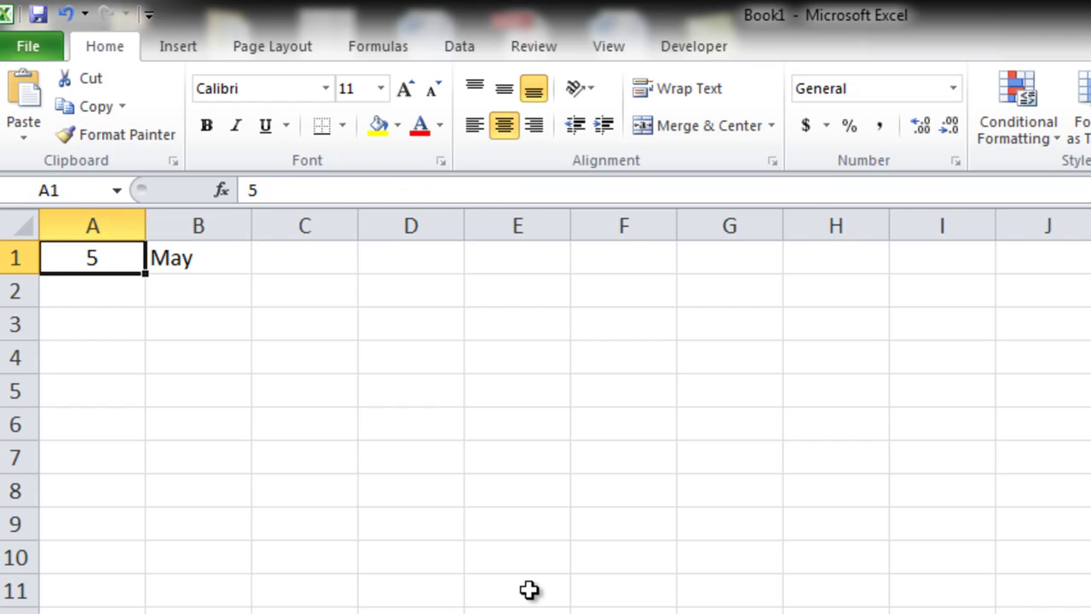
Step: Test the full month name formula by setting A1 to 6 and finally to 3
type("6")
key("Tab")
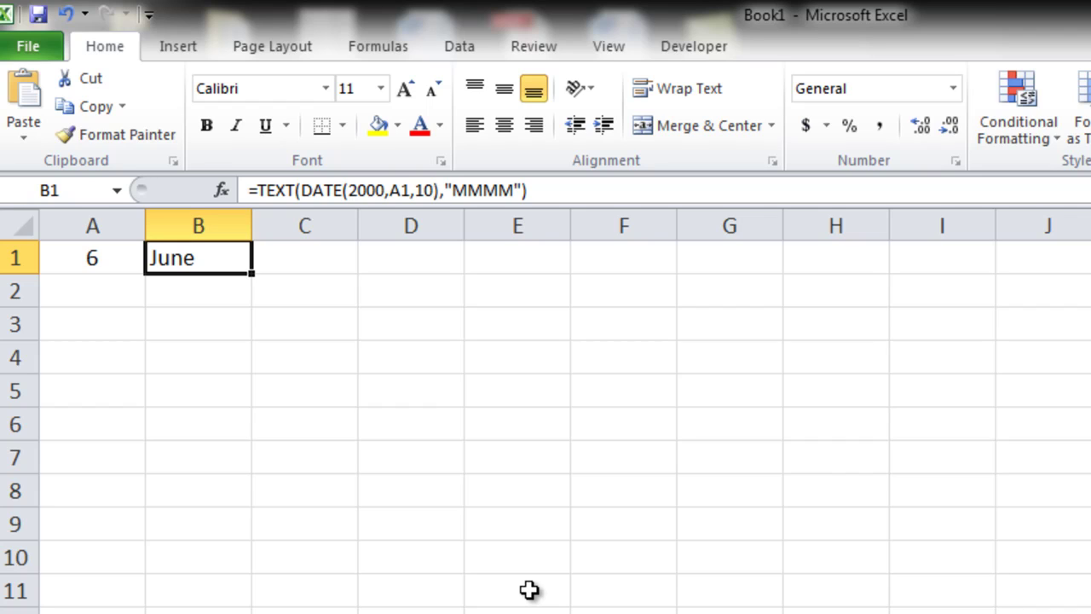
key("ctrl+Home")
type("3")
key("Tab")
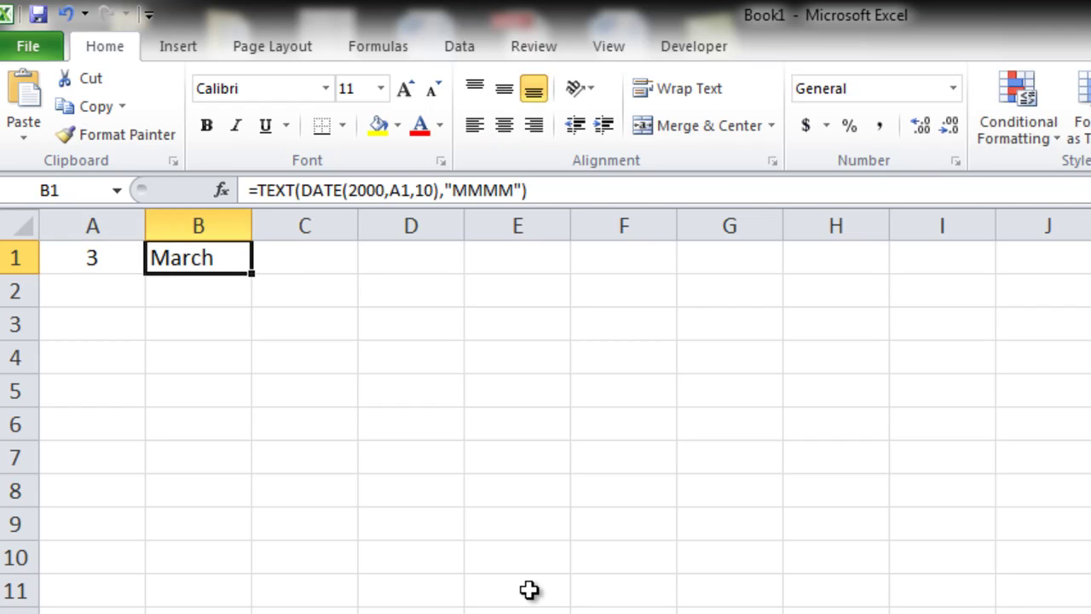
key("Right")
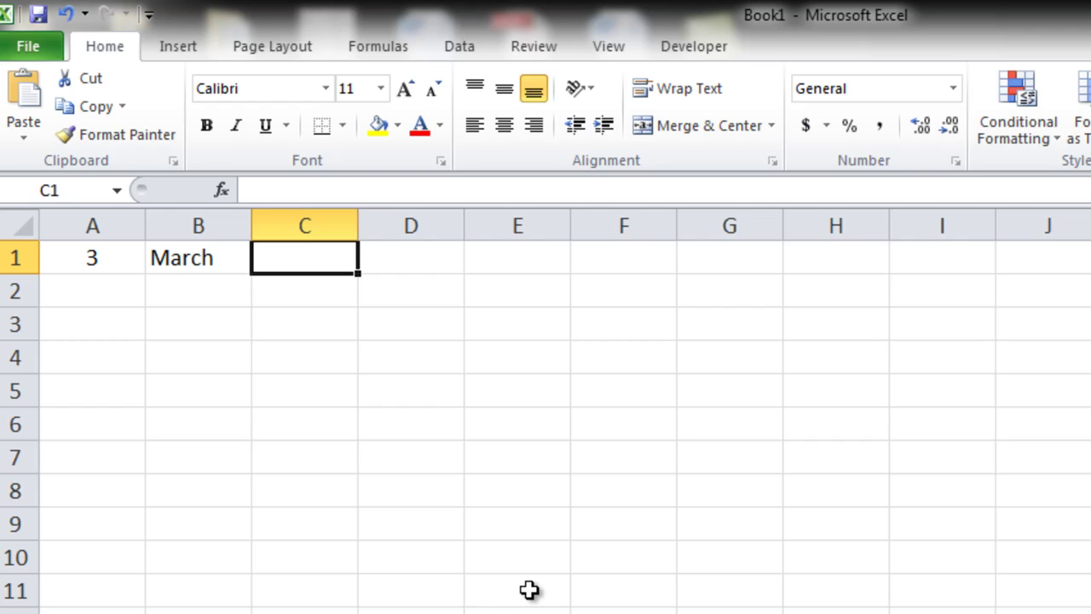
Step: Examine the DATE arguments (2000,A1,10) inside the B1 formula by highlighting them
key("Left")
key("F2")
key("Left")
key("Left")
key("Left")
key("Left")
key("Left")
key("Left")
key("Left")
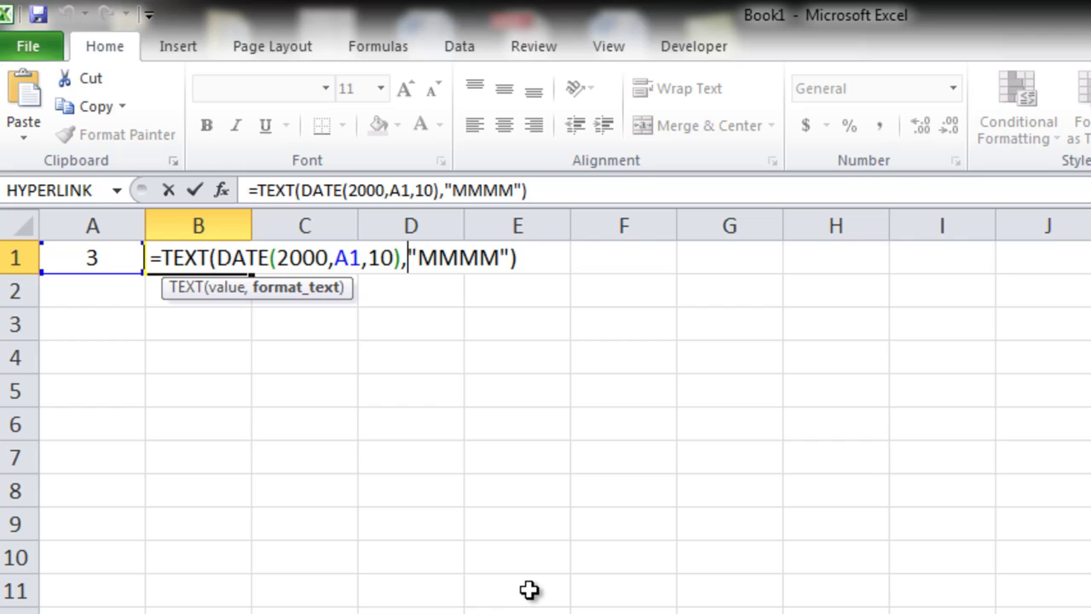
key("Left")
key("shift+Left")
key("shift+Left")
key("shift+Left")
key("shift+Left")
key("shift+Left")
key("shift+Left")
key("shift+Left")
key("shift+Left")
key("shift+Left")
key("shift+Left")
key("shift+Left")
key("shift+Left")
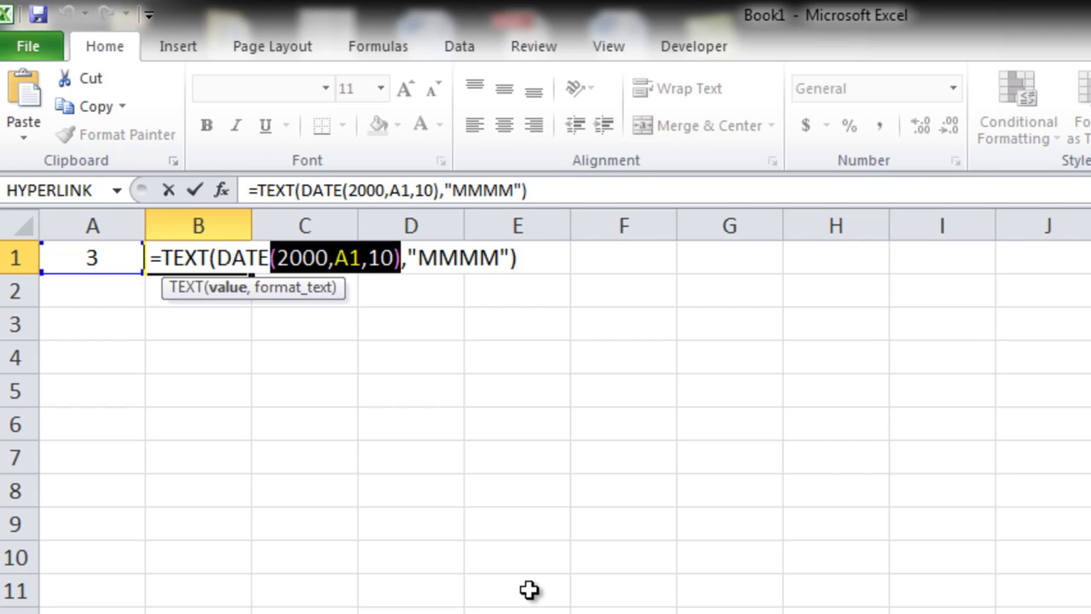
Step: Examine the "MMMM" format text in the B1 formula by highlighting it, and close the formula unchanged
key("Right")
key("Right")
key("Right")
key("Right")
key("Right")
key("Right")
key("Right")
key("Right")
key("Right")
key("Right")
key("Right")
key("Right")
key("Right")
key("Right")
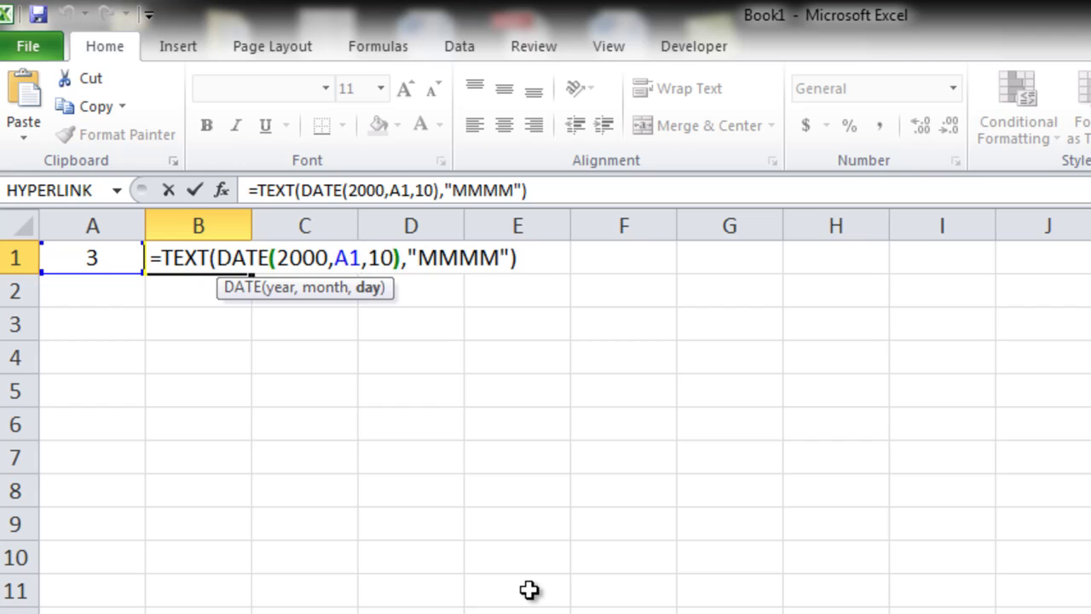
key("shift+Right")
key("shift+Right")
key("shift+Right")
key("shift+Right")
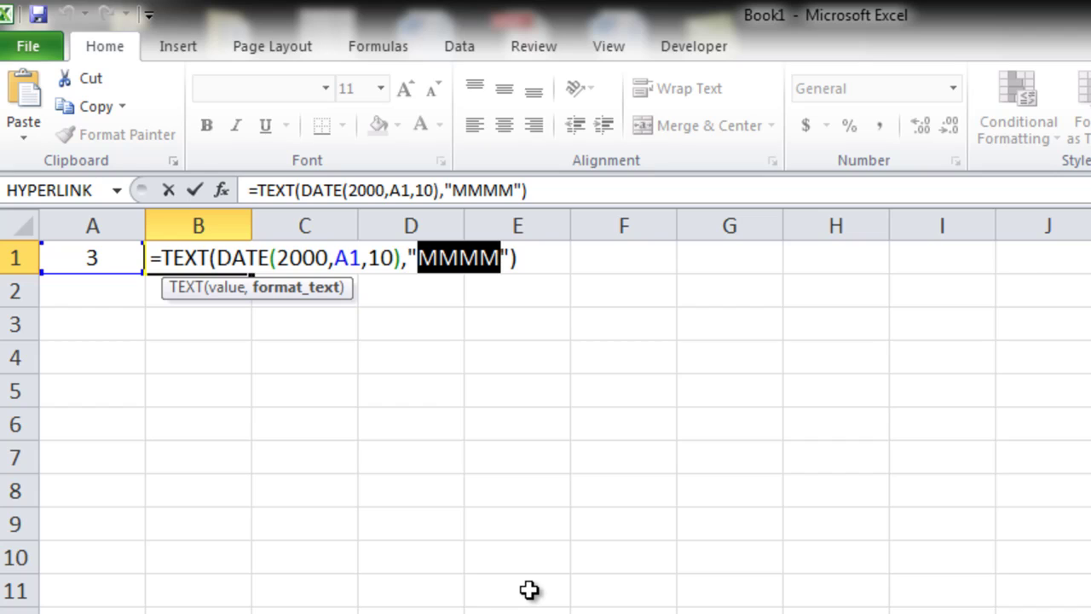
key("Return")
Step: Enter the formula =TEXT(DATE(2000,A1,10),"DDDD") in C1 to show the full weekday name of the date
key("Up")
key("Right")
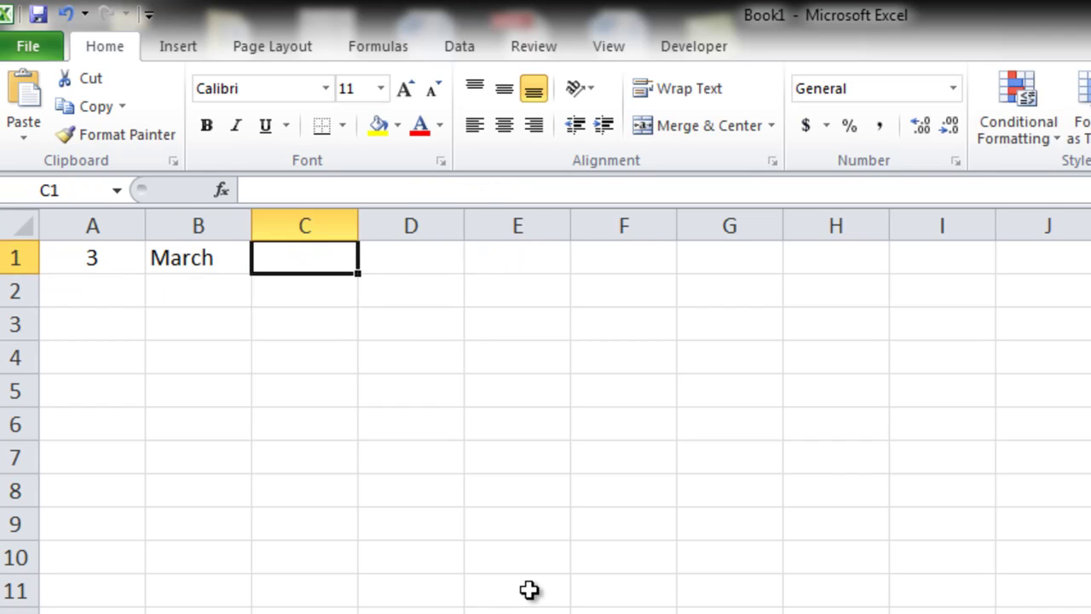
type("=te")
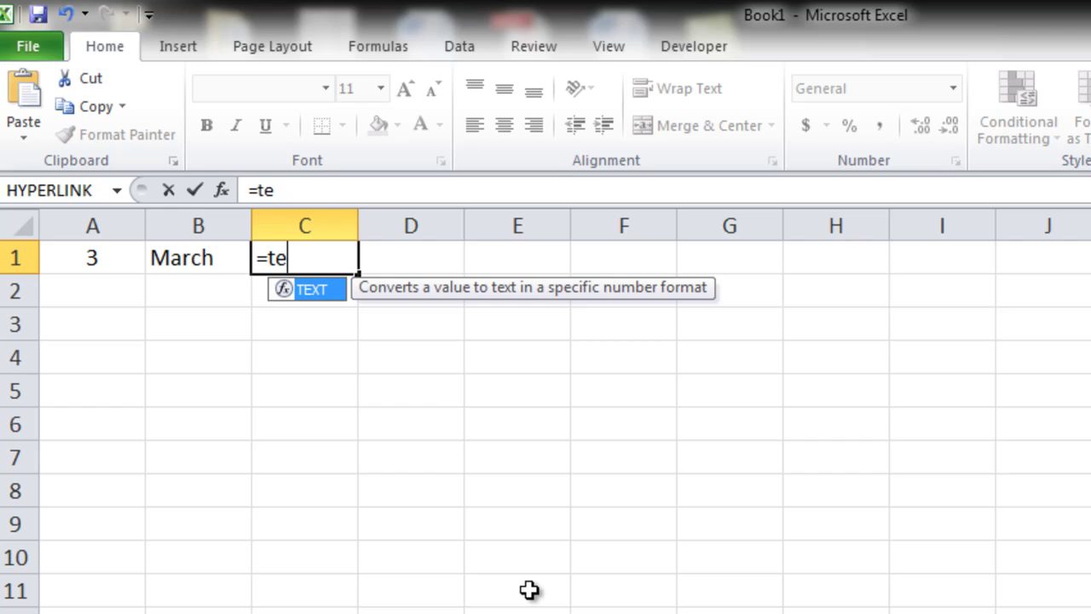
key("Tab")
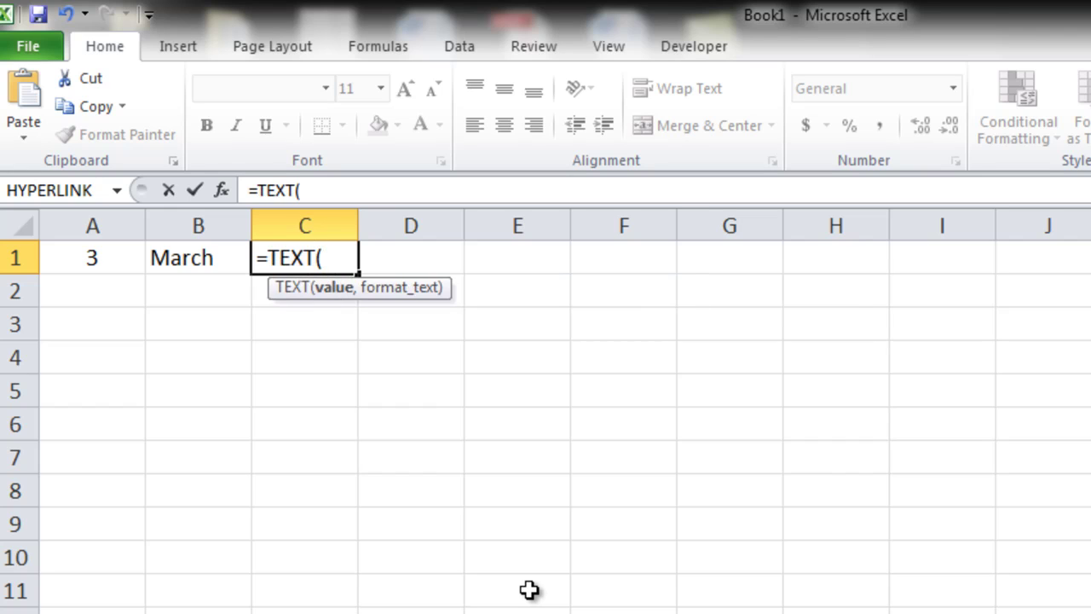
type("da")
key("Tab")
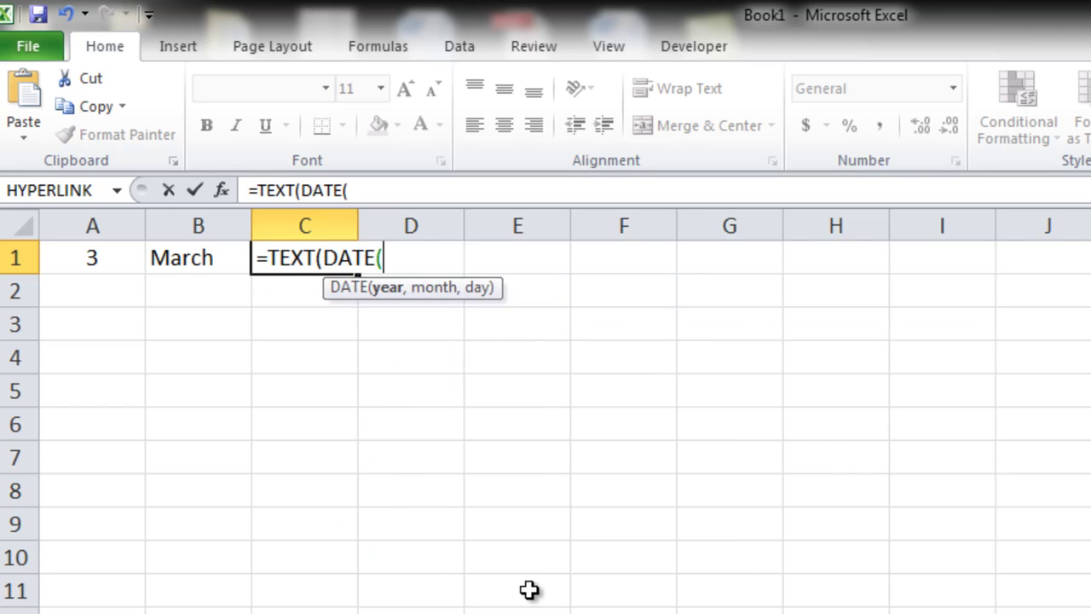
type("2000,")
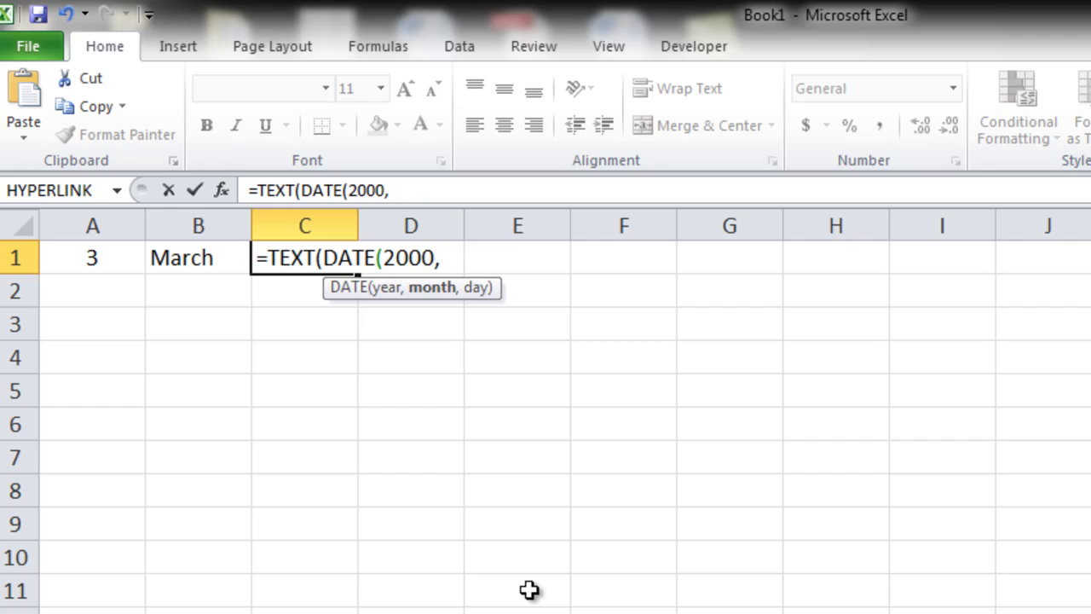
key("Left")
key("Left")
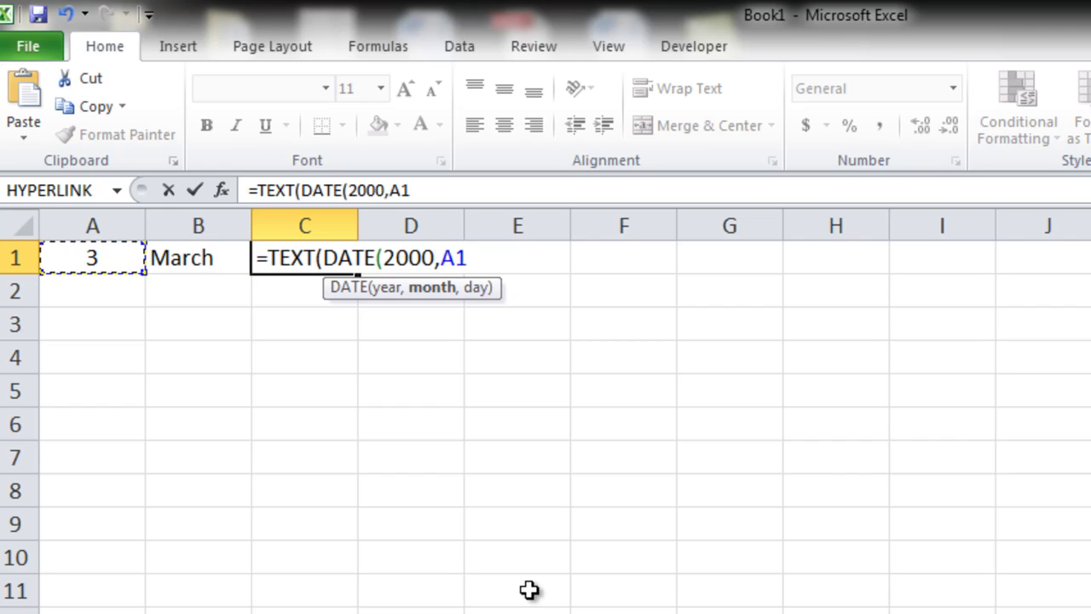
type(",10)")
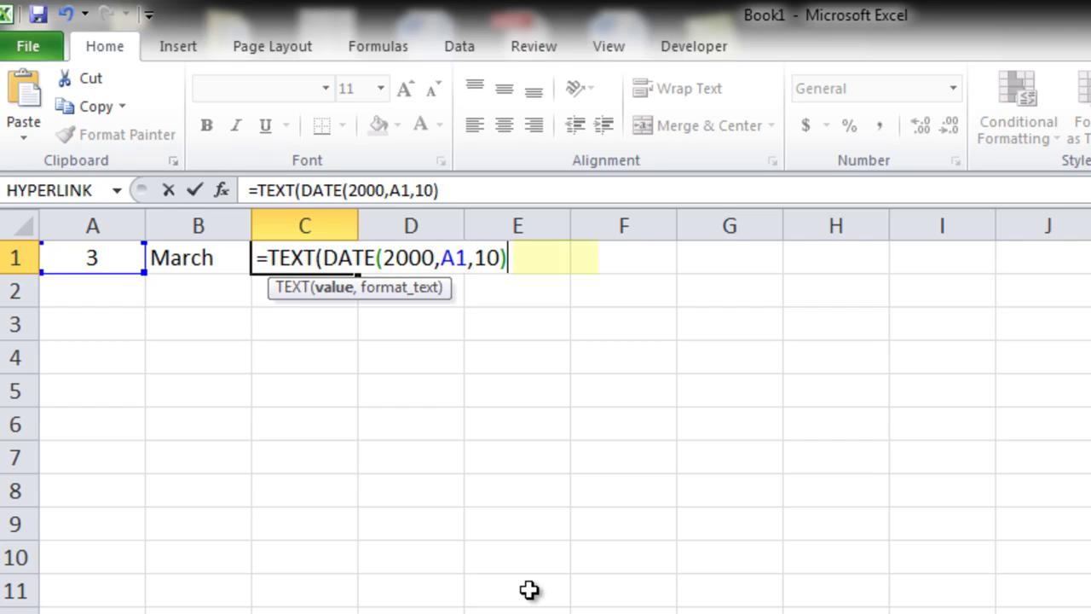
type(",\"")
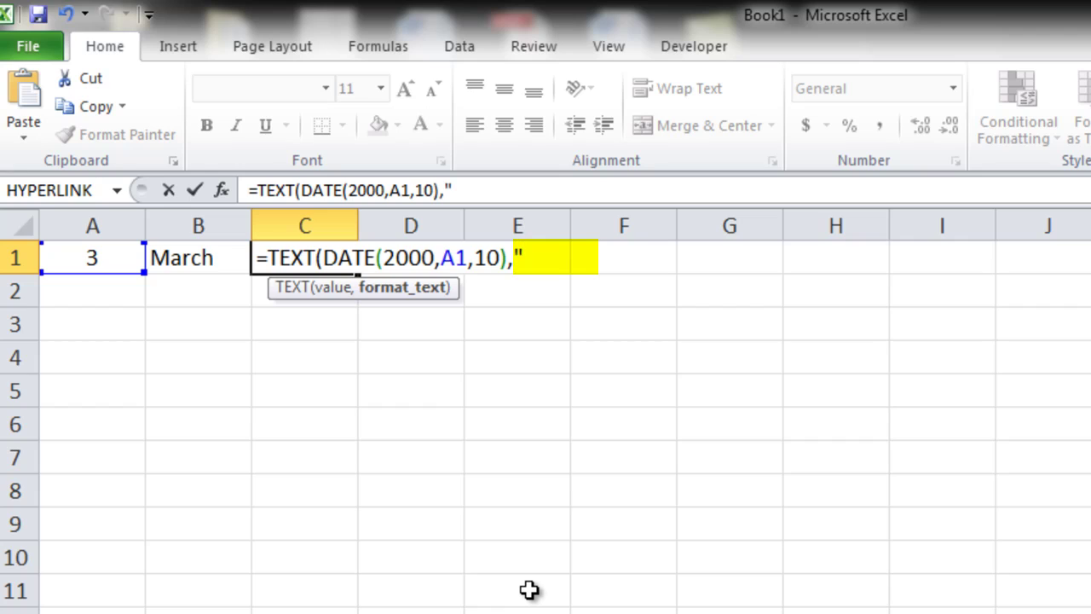
type("DDDD\"")
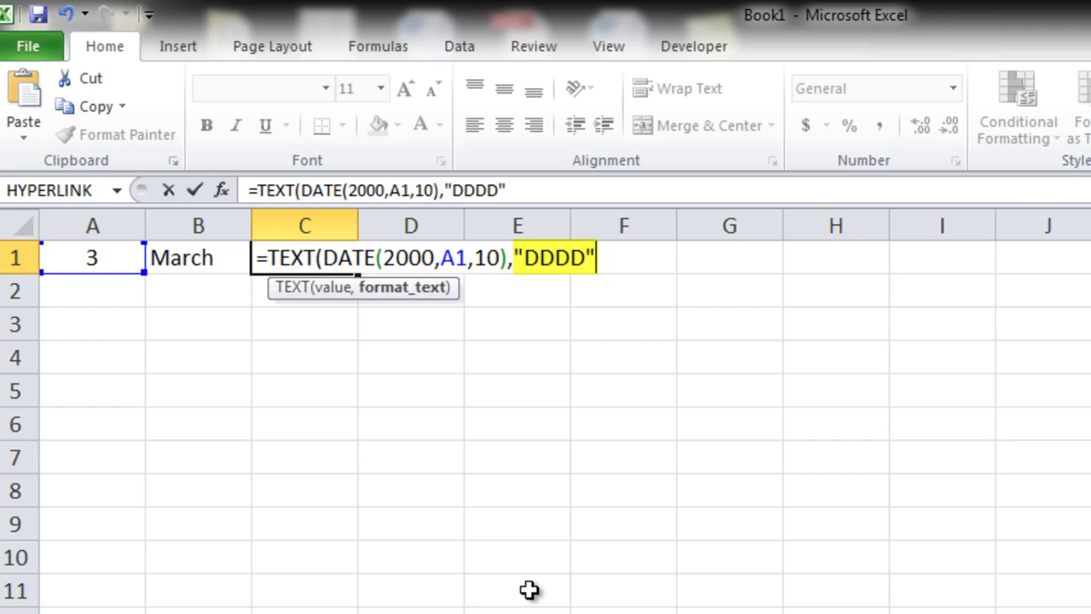
type(")")
key("Return")
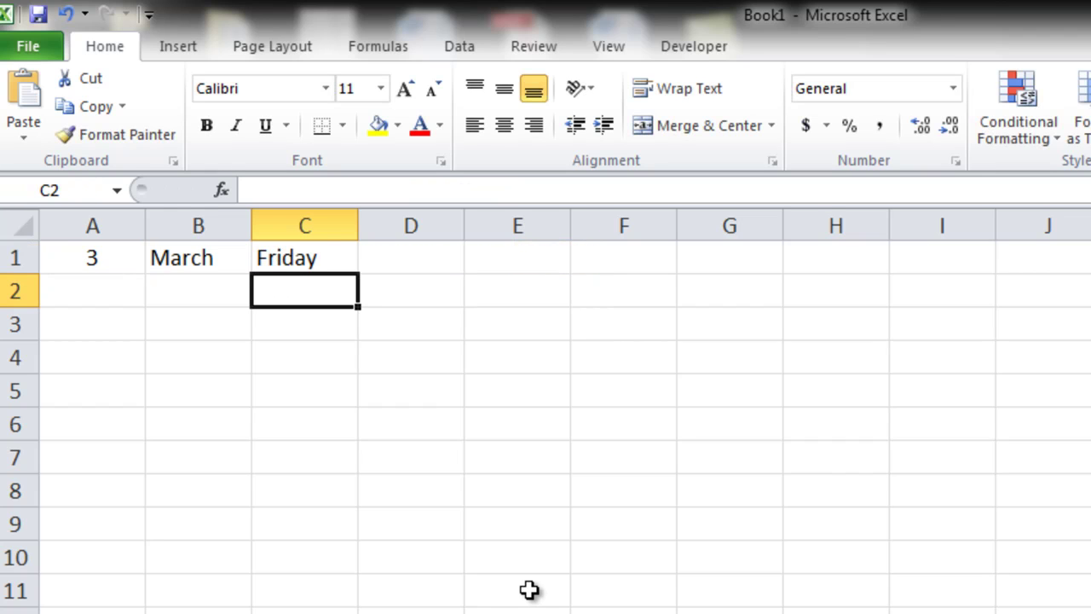
Step: Examine the DATE arguments in the C1 weekday formula by highlighting them, and close the formula unchanged
key("Up")
key("F2")
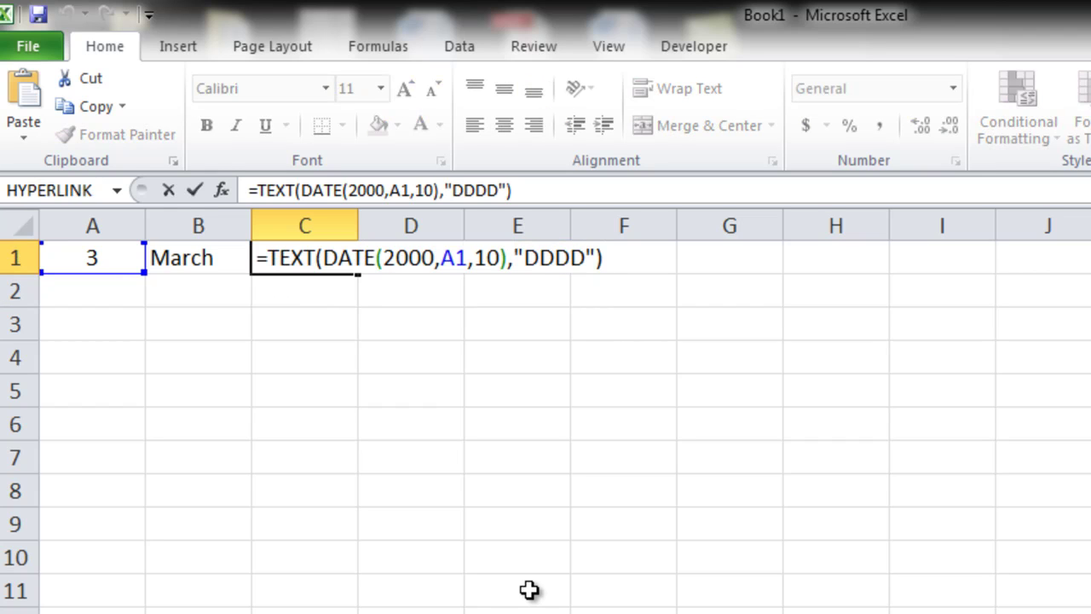
key("Left")
key("Left")
key("Left")
key("Left")
key("Left")
key("Left")
key("Left")
key("Left")
key("Left")
key("Left")
key("Left")
key("shift+Left")
key("shift+Left")
key("shift+Left")
key("shift+Left")
key("shift+Left")
key("shift+Left")
key("shift+Left")
key("shift+Left")
key("shift+Left")
key("shift+Left")
key("shift+Left")
key("shift+Left")
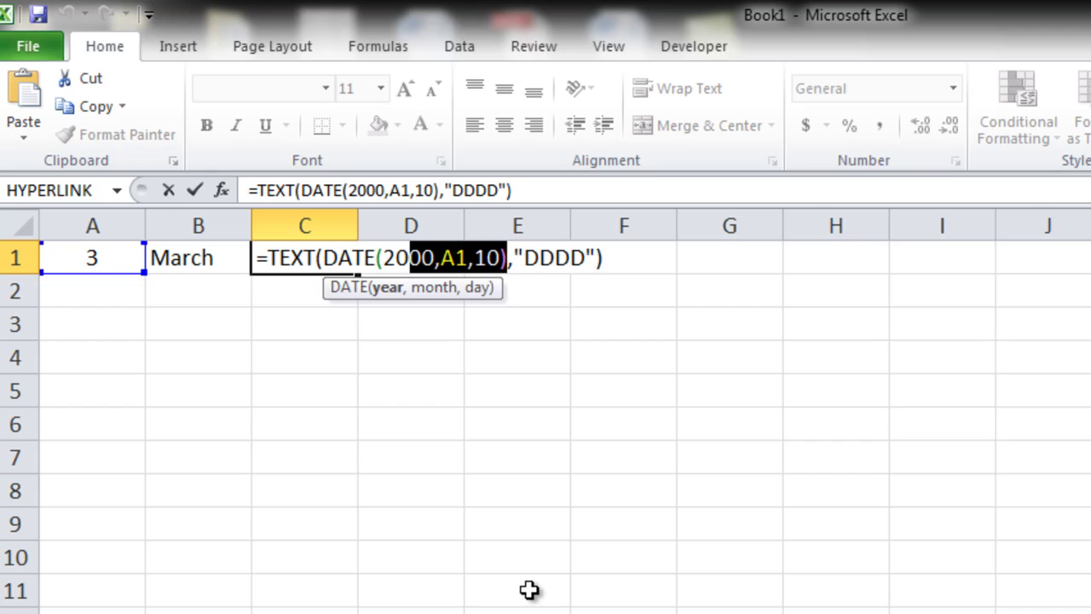
key("Return")
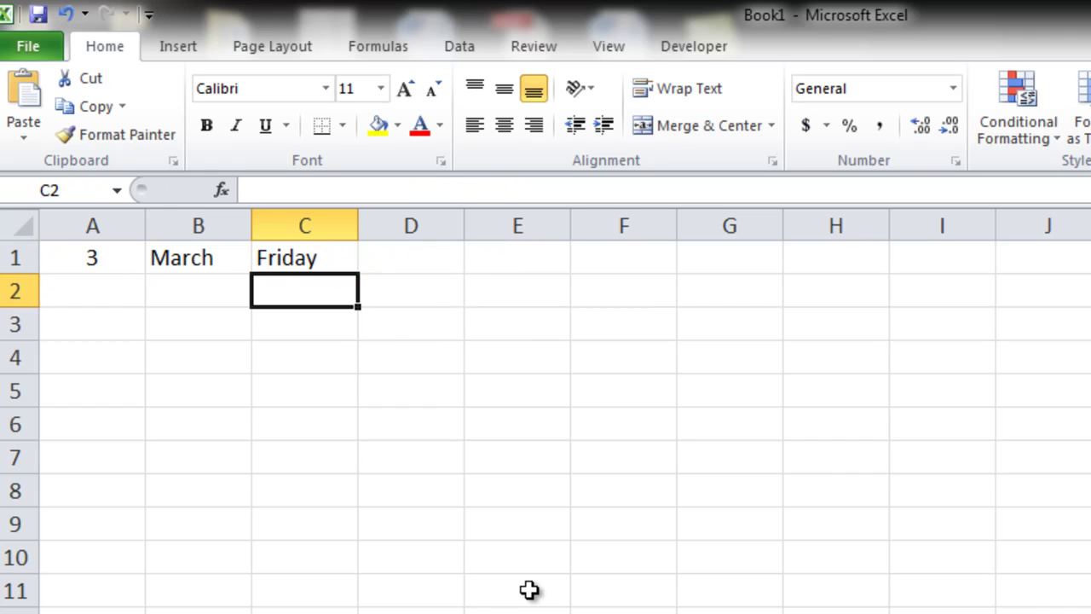
Step: Test the month and weekday formulas together by setting A1 to 4 and finally to 5
key("ctrl+Home")
type("4")
key("Tab")
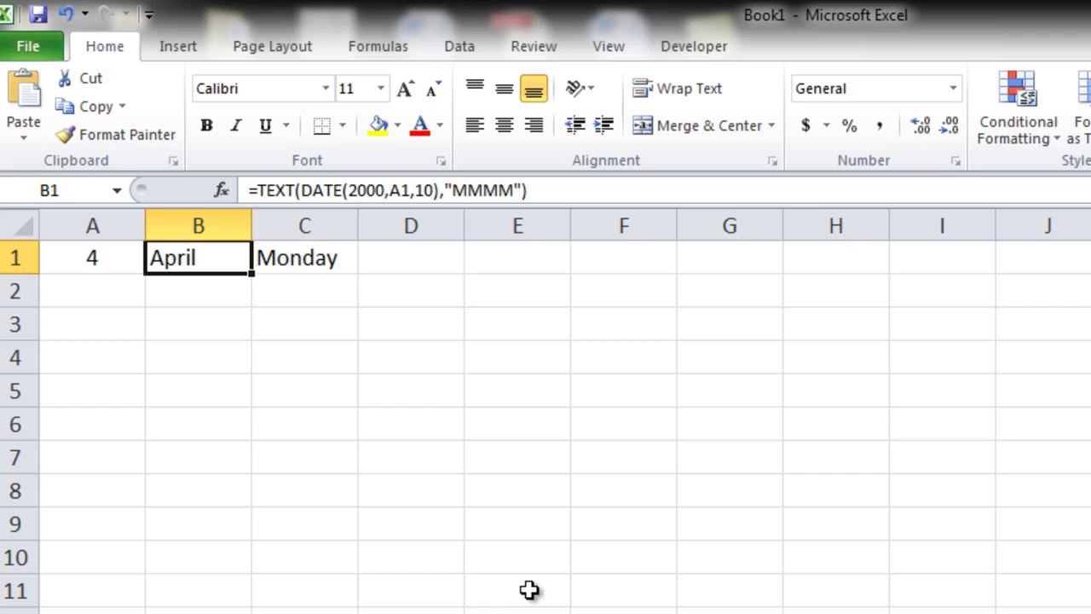
key("Left")
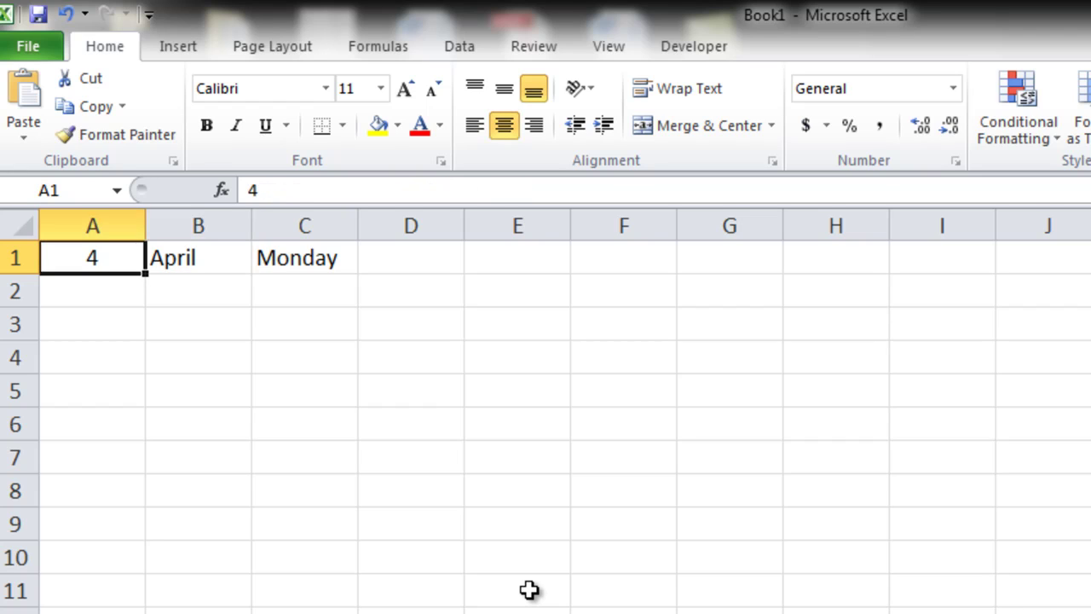
type("5")
key("Tab")
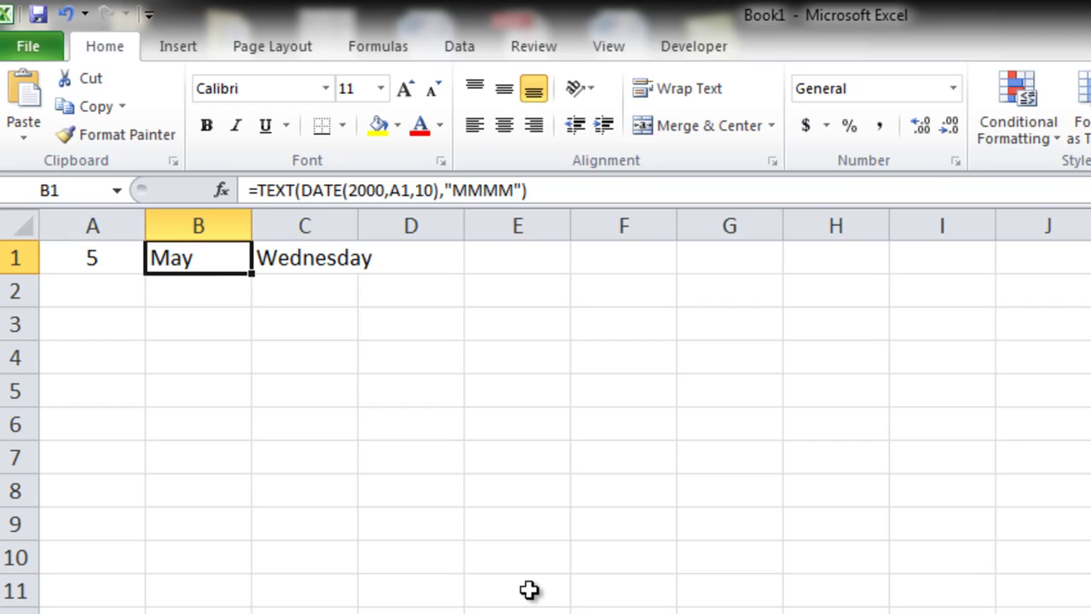